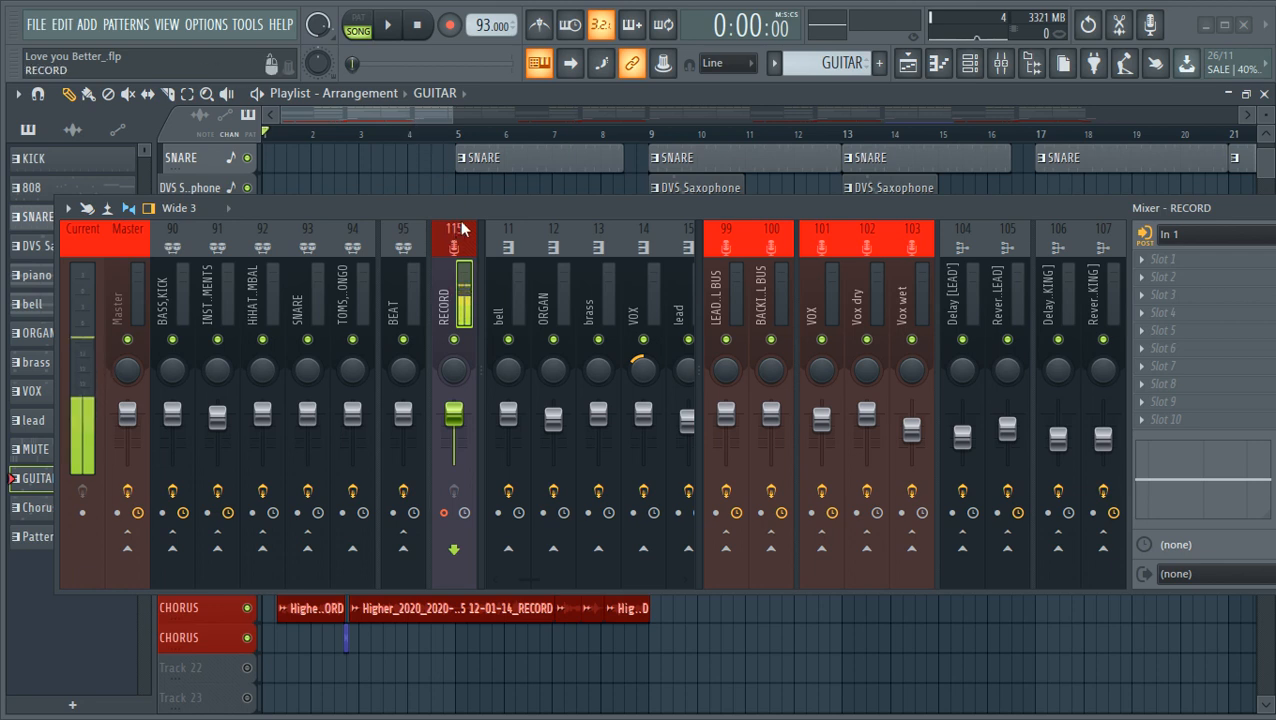
- Close the mixer and play the song to hear the arrangement, stopping playback back at the start
left_click_drag(947, 217, 774, 241)
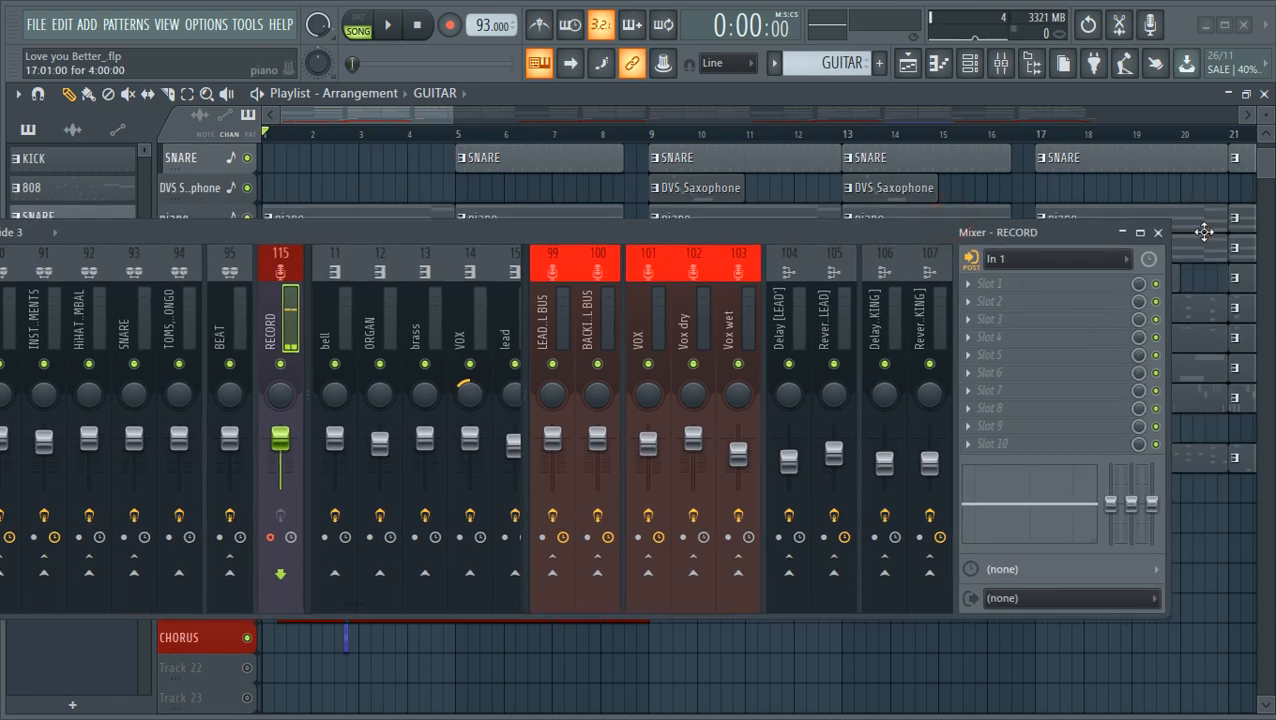
left_click(1158, 233)
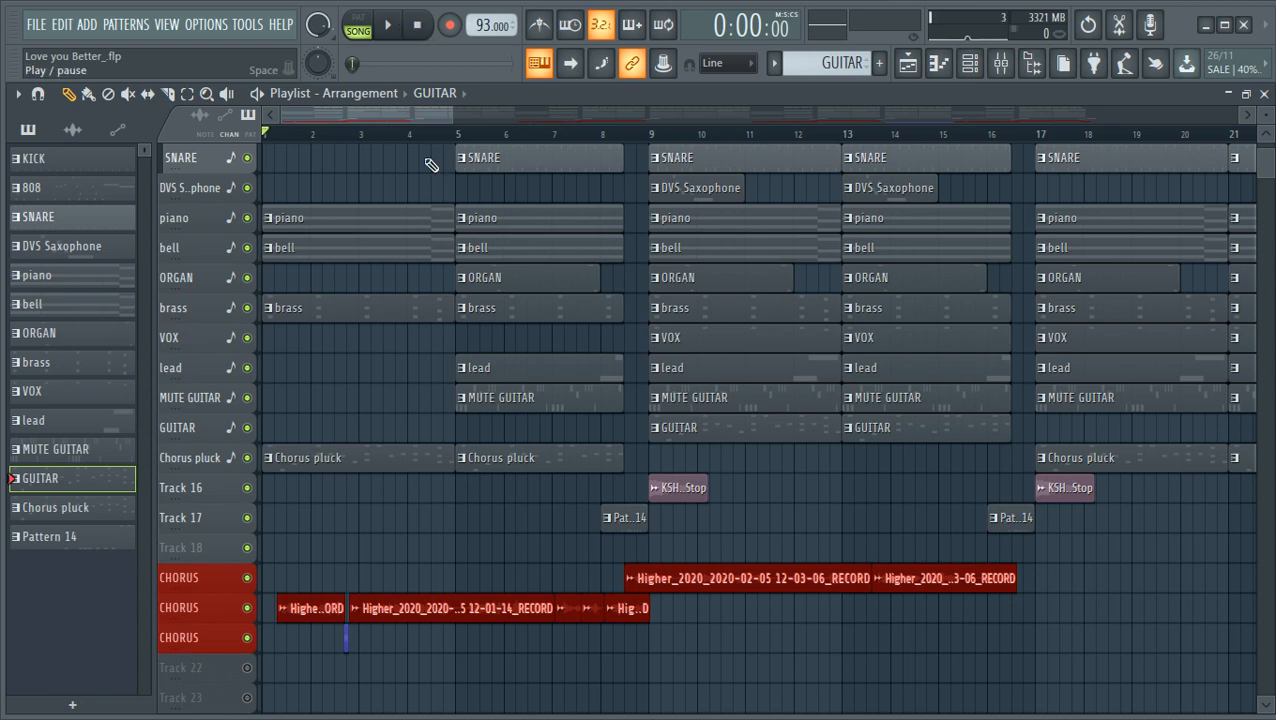
scroll(480, 450, "down", 3)
scroll(480, 450, "down", 2)
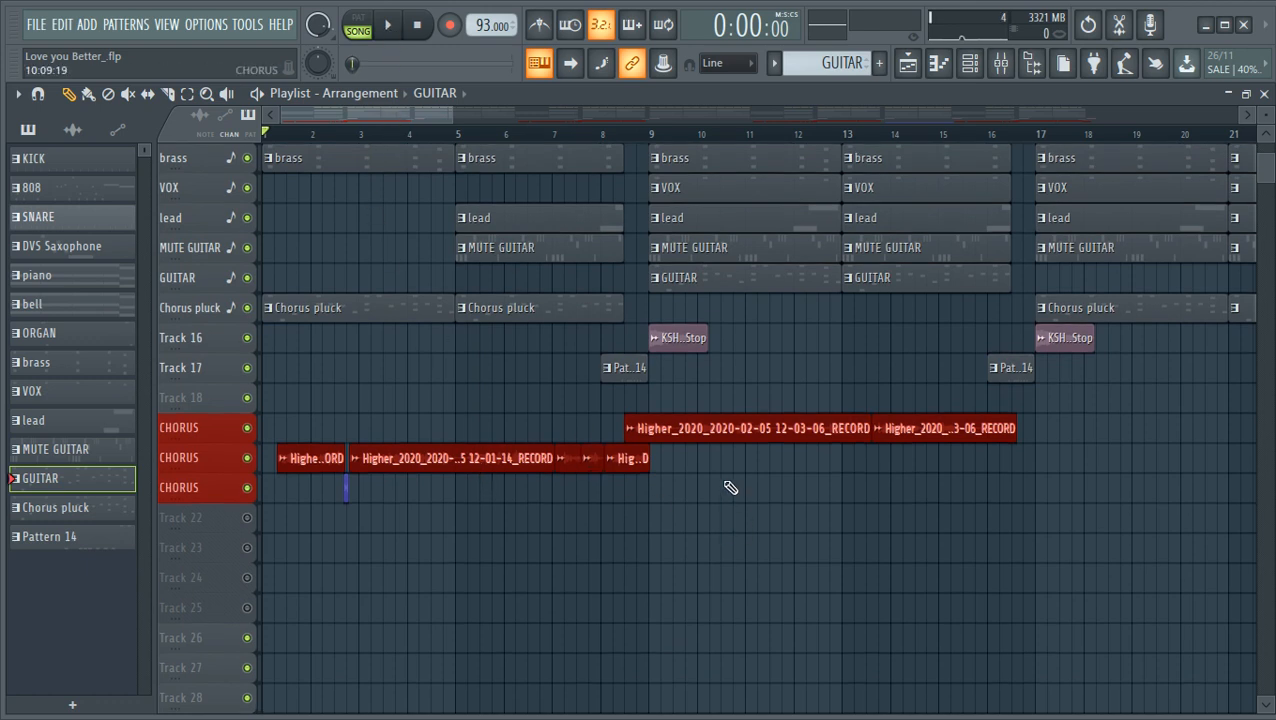
left_click(390, 30)
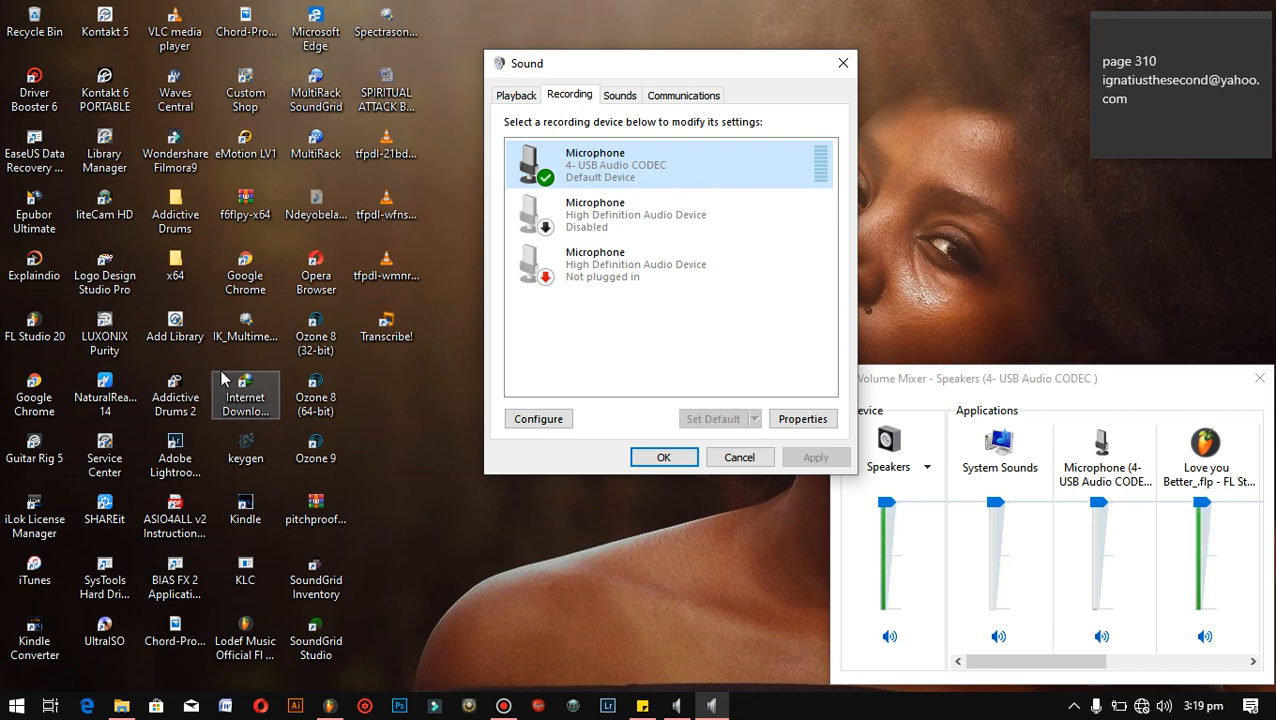
left_click(329, 706)
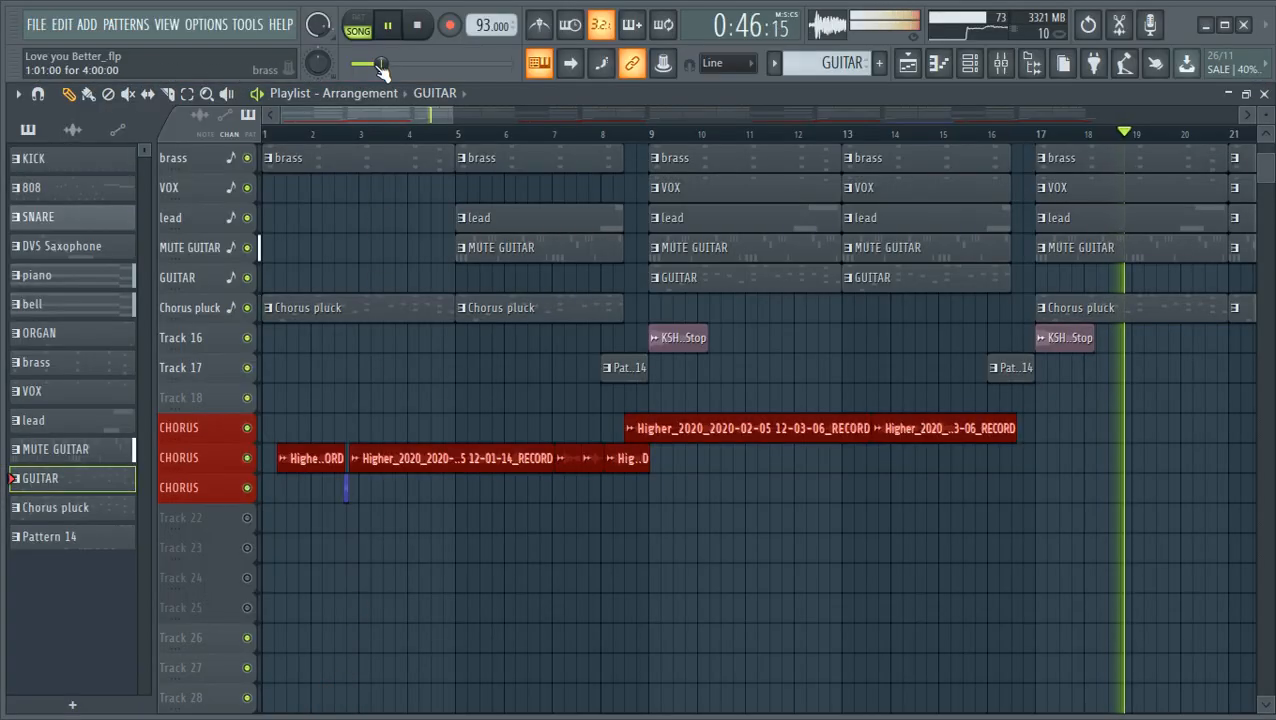
left_click(417, 25)
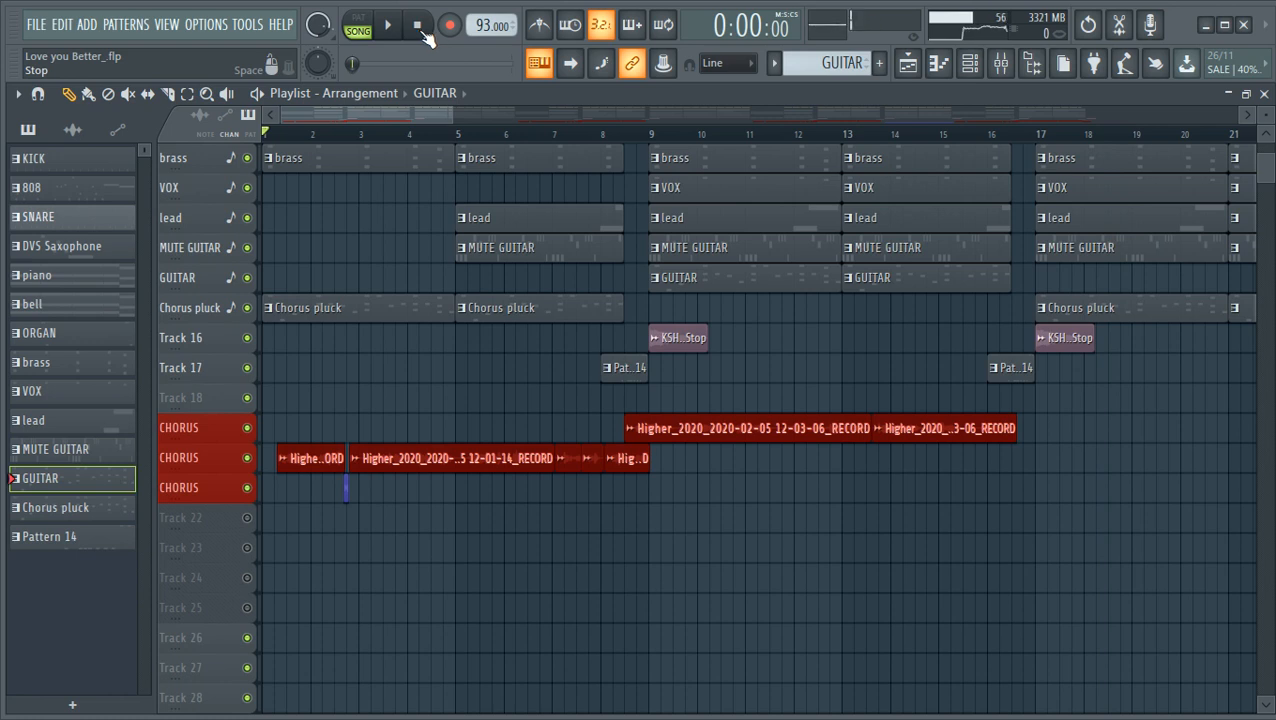
- Zoom the playlist out to about bar 57 and examine the arrangement's tracks from the drums down
left_click(907, 64)
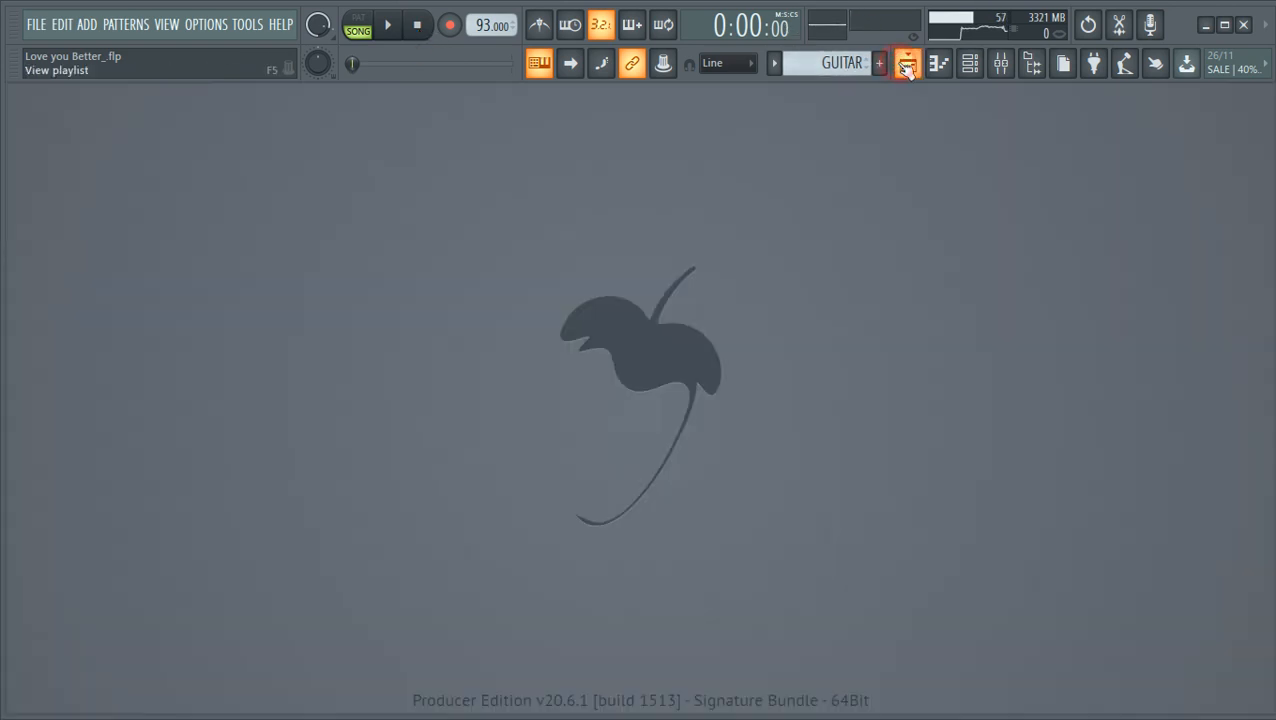
left_click(907, 64)
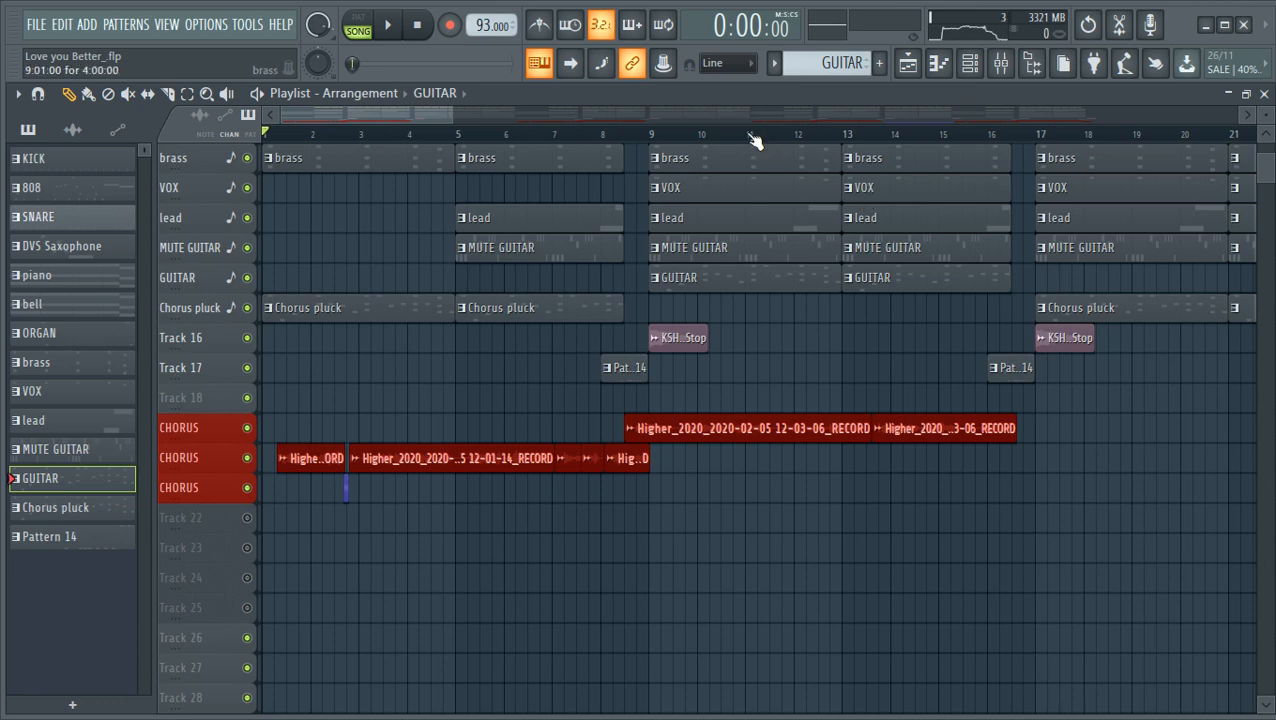
left_click_drag(455, 114, 750, 134)
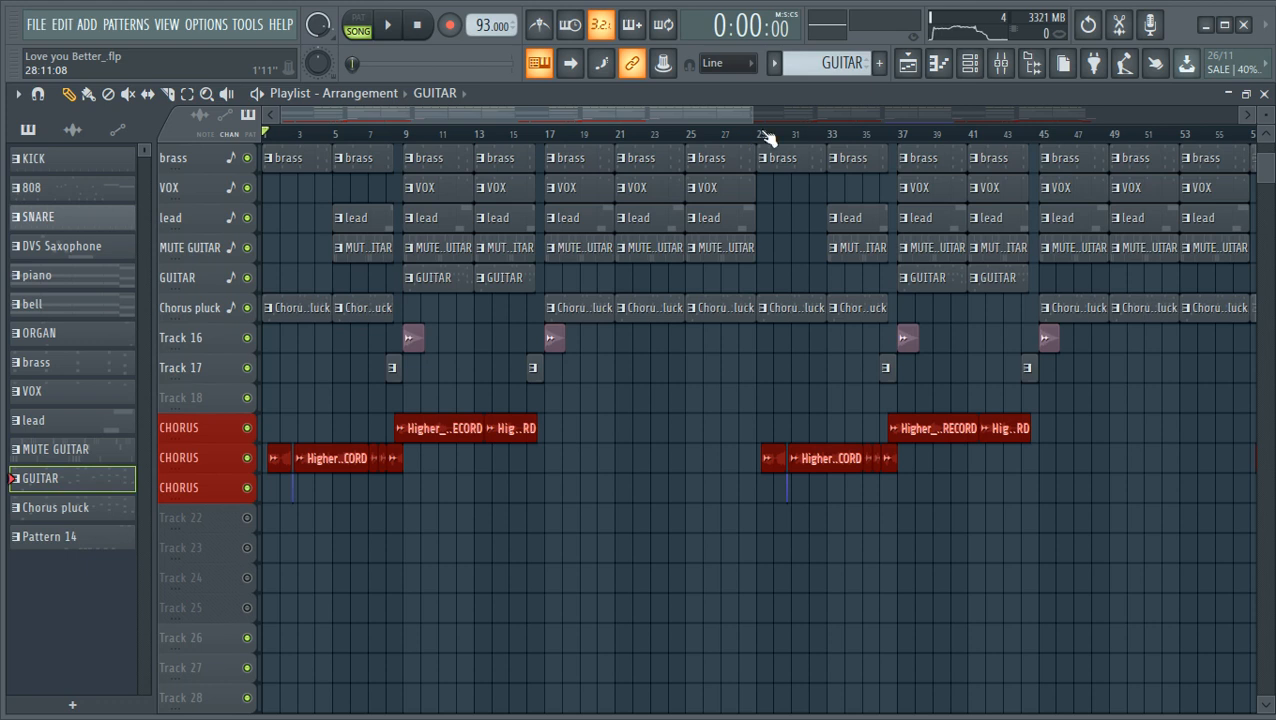
left_click(908, 63)
left_click(908, 63)
scroll(571, 272, "up", 3)
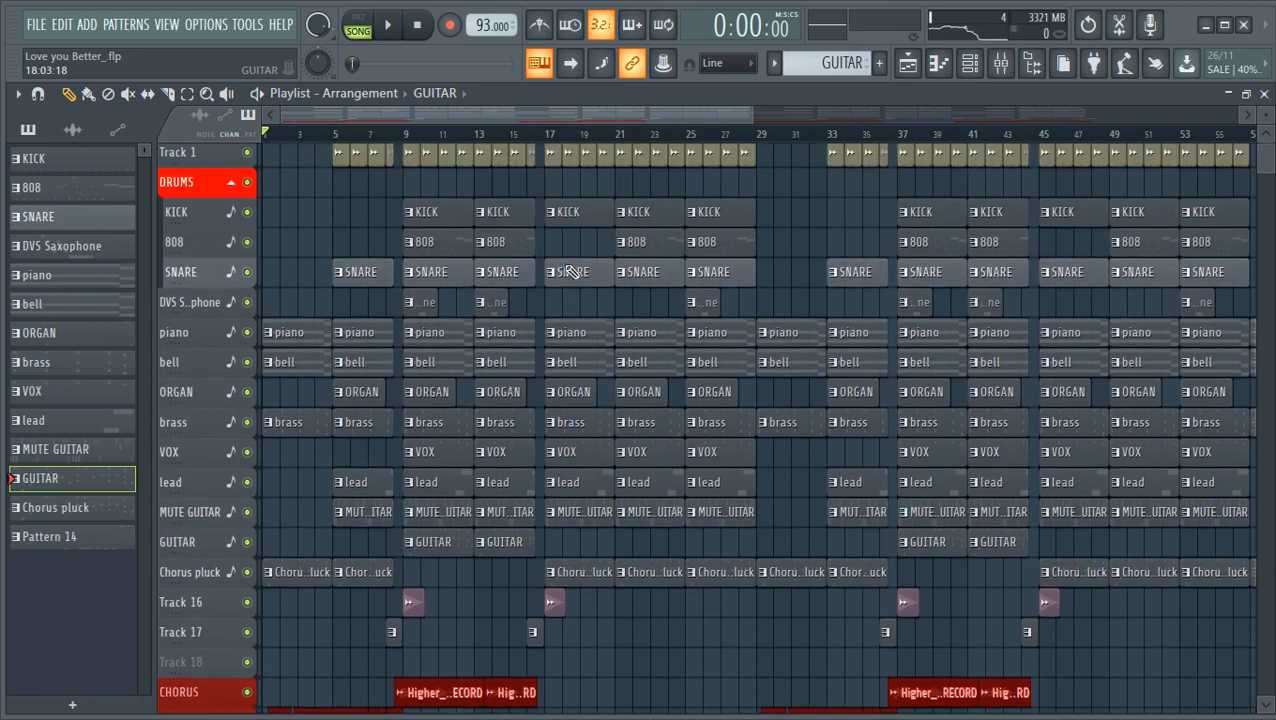
scroll(1266, 117, "up", 3)
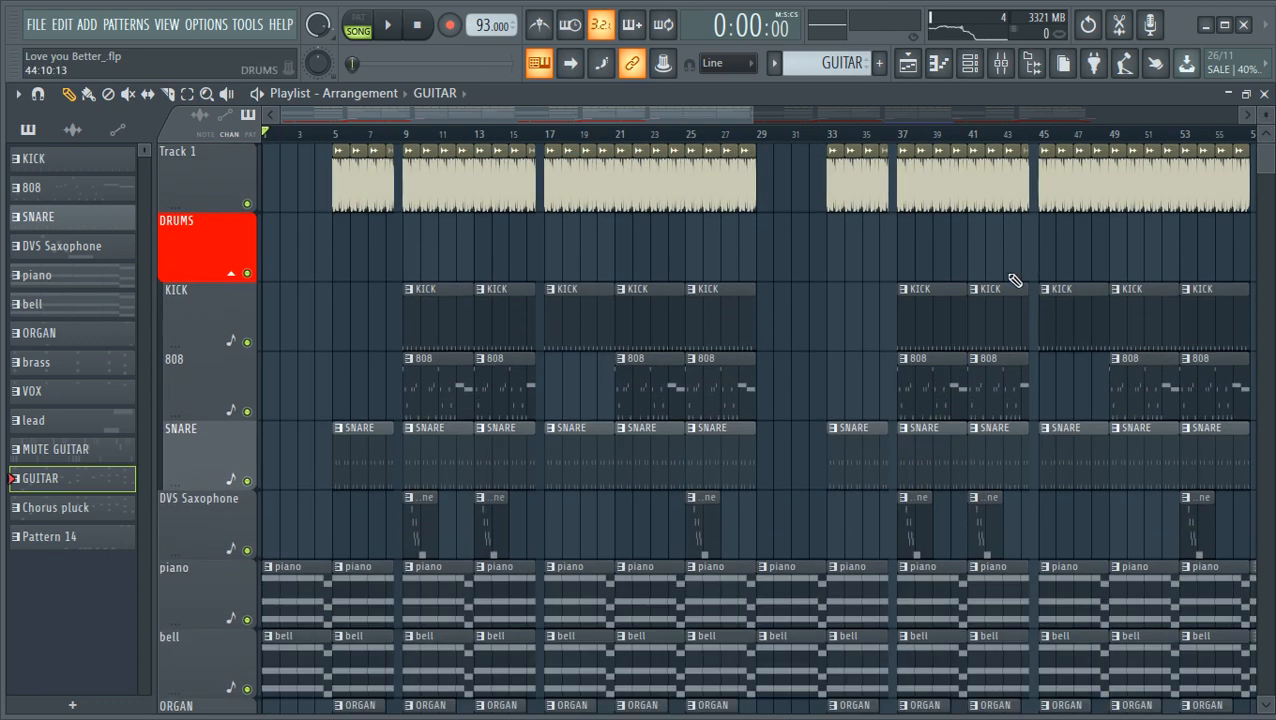
scroll(795, 315, "down", 3)
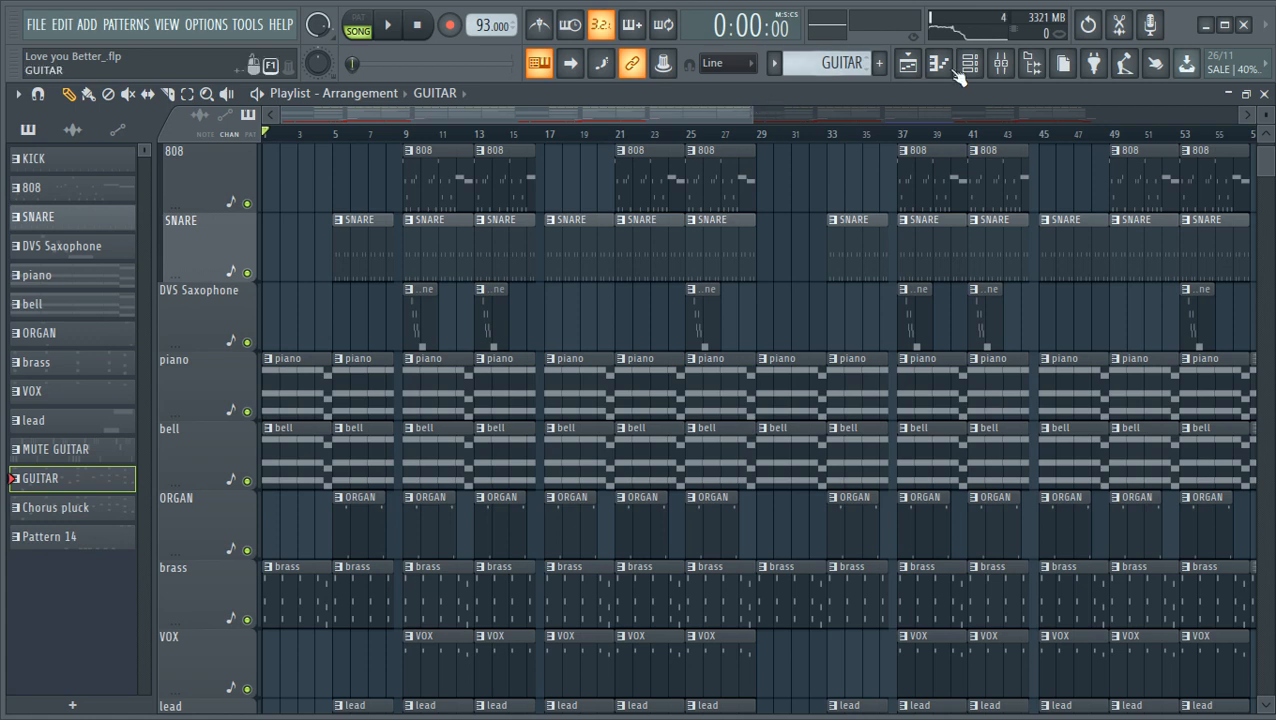
- Open the mixer and disable all effect slots on the Master track
left_click(1001, 63)
left_click_drag(319, 231, 423, 232)
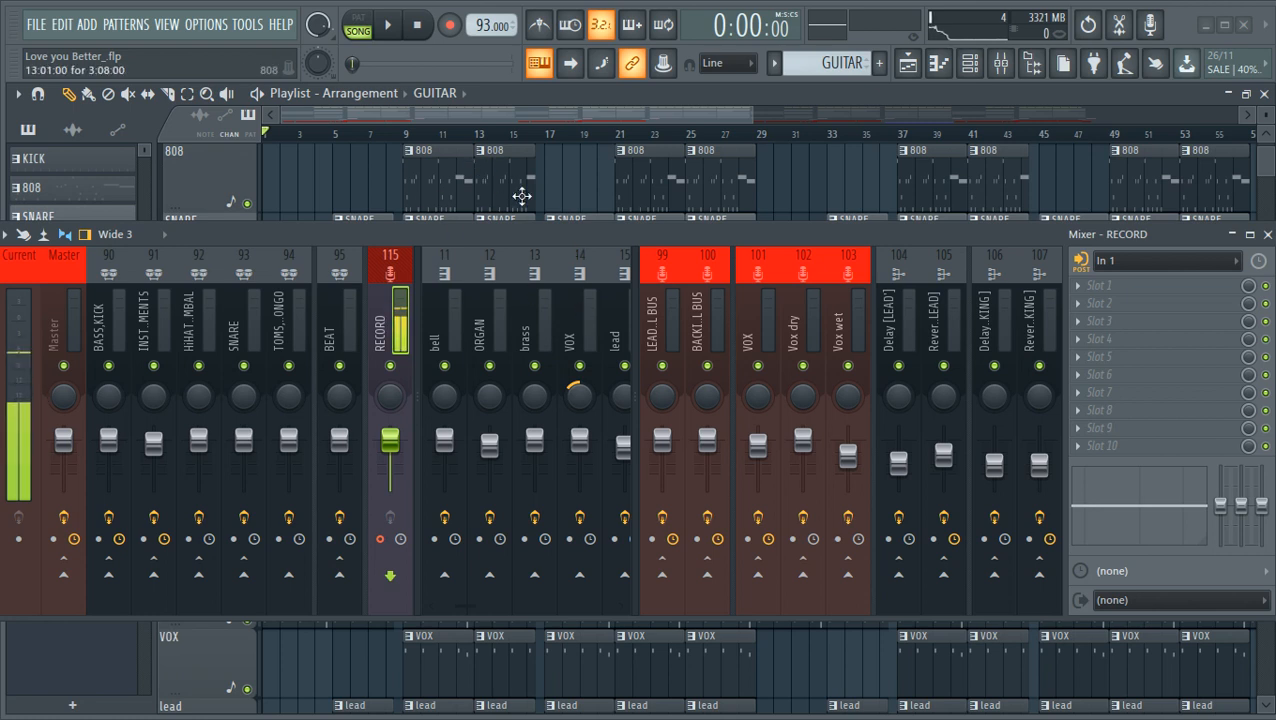
left_click(62, 516)
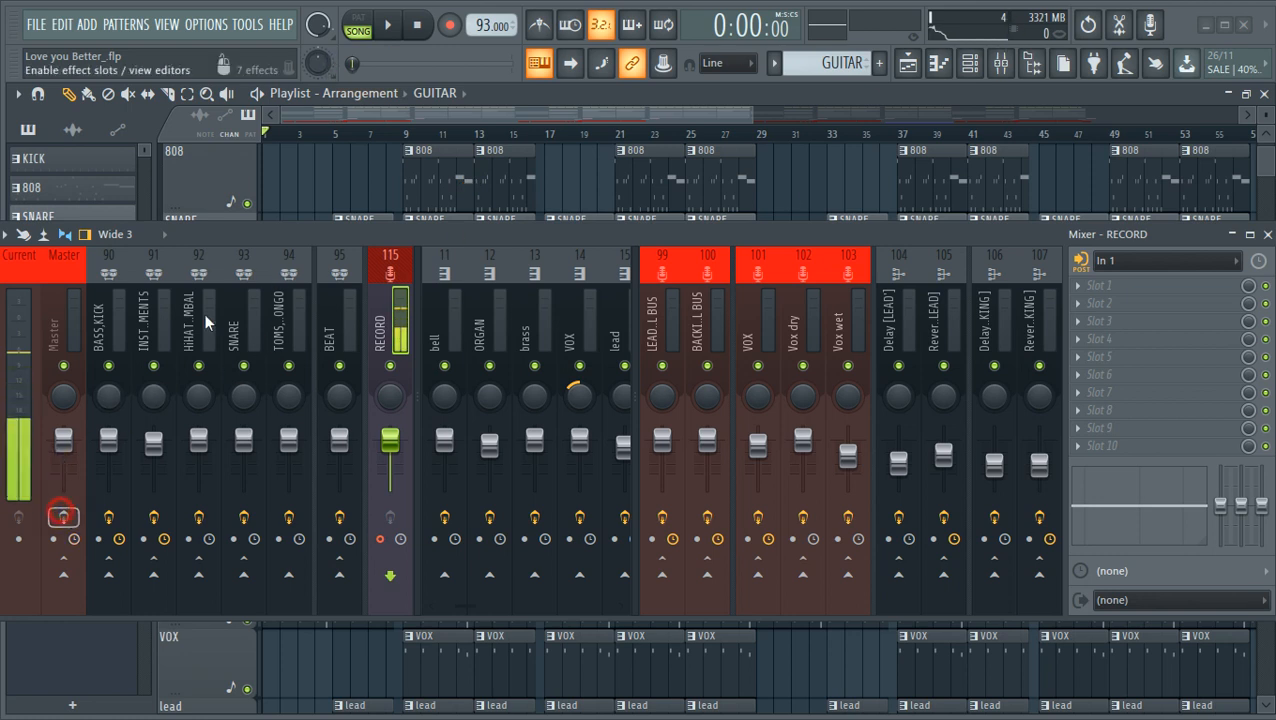
- Play the song with the mixer levels and playlist both in view, and close the mixer
left_click(387, 24)
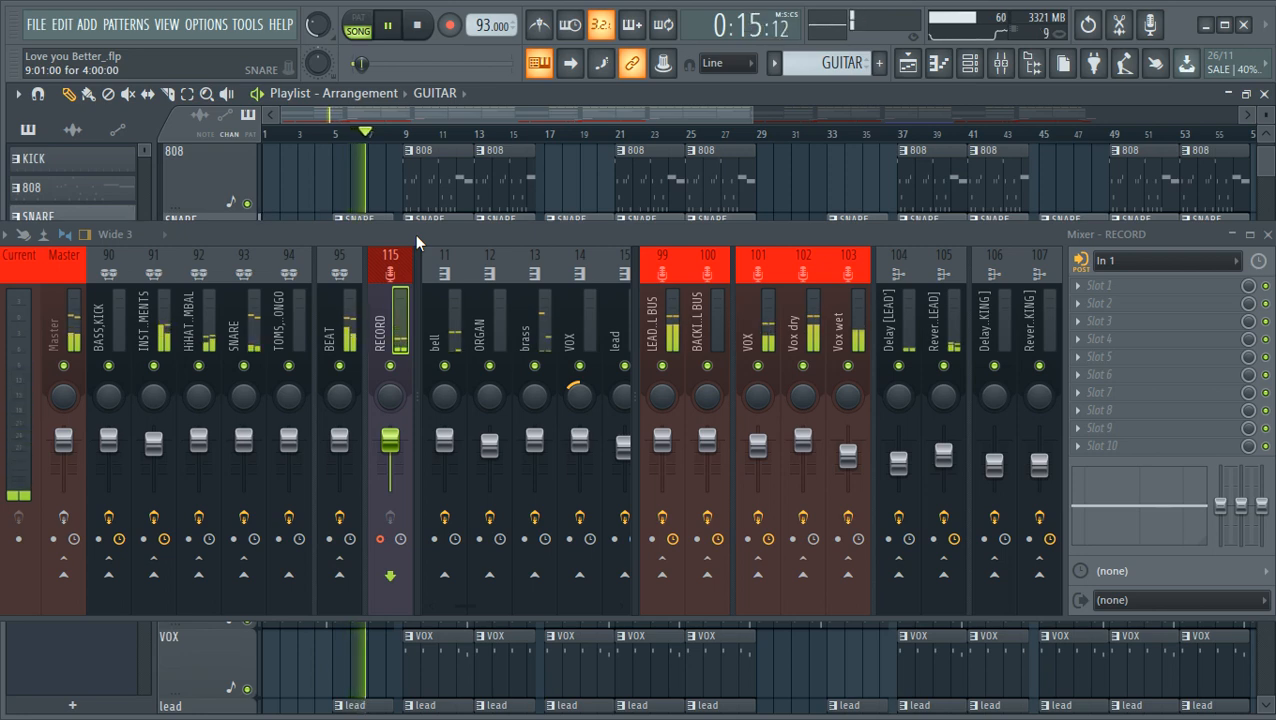
left_click_drag(1099, 236, 1118, 306)
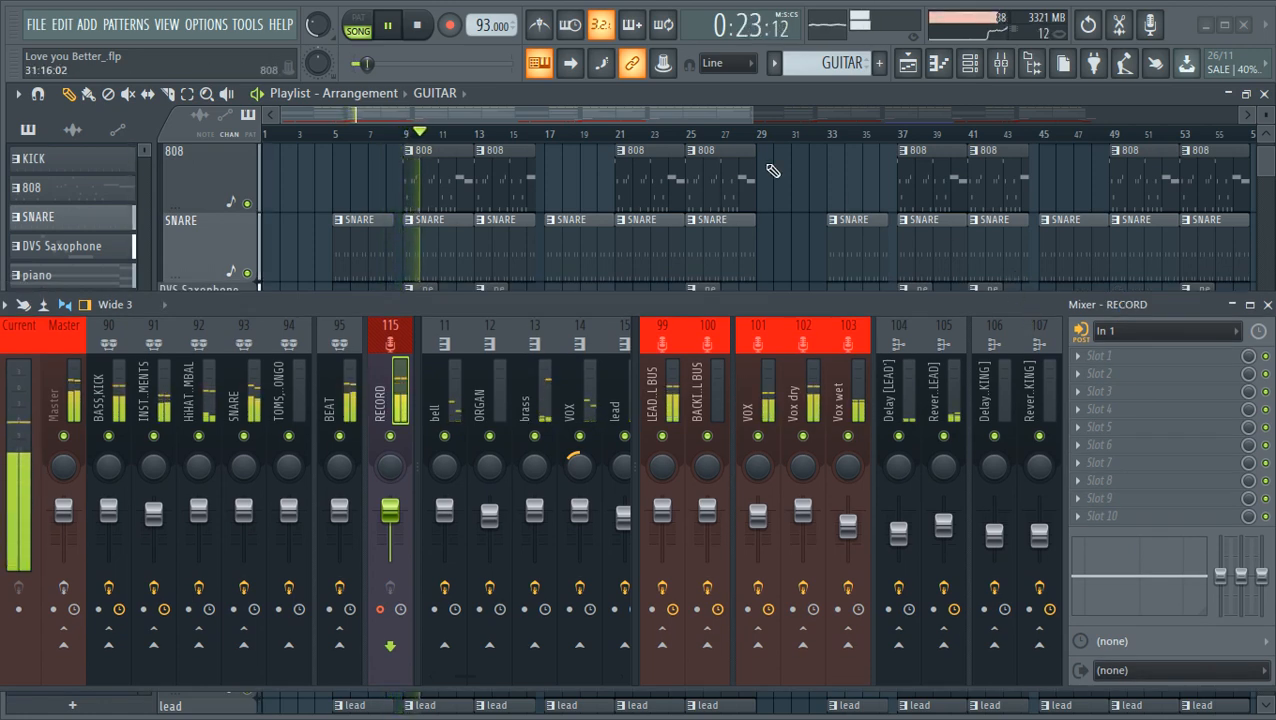
scroll(687, 202, "down", 1)
scroll(688, 204, "up", 1)
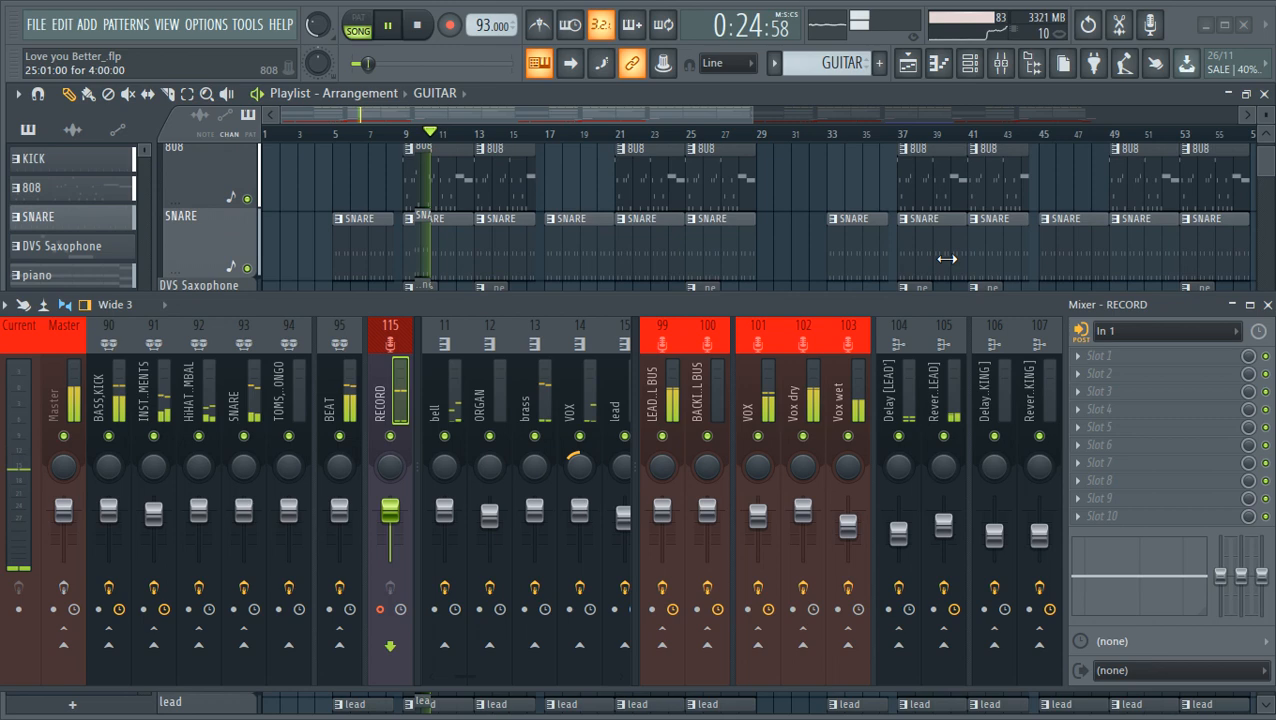
left_click(1267, 304)
- Examine the instrument and CHORUS vocal tracks in the playlist while the song plays
scroll(601, 356, "down", 4)
scroll(601, 356, "down", 6)
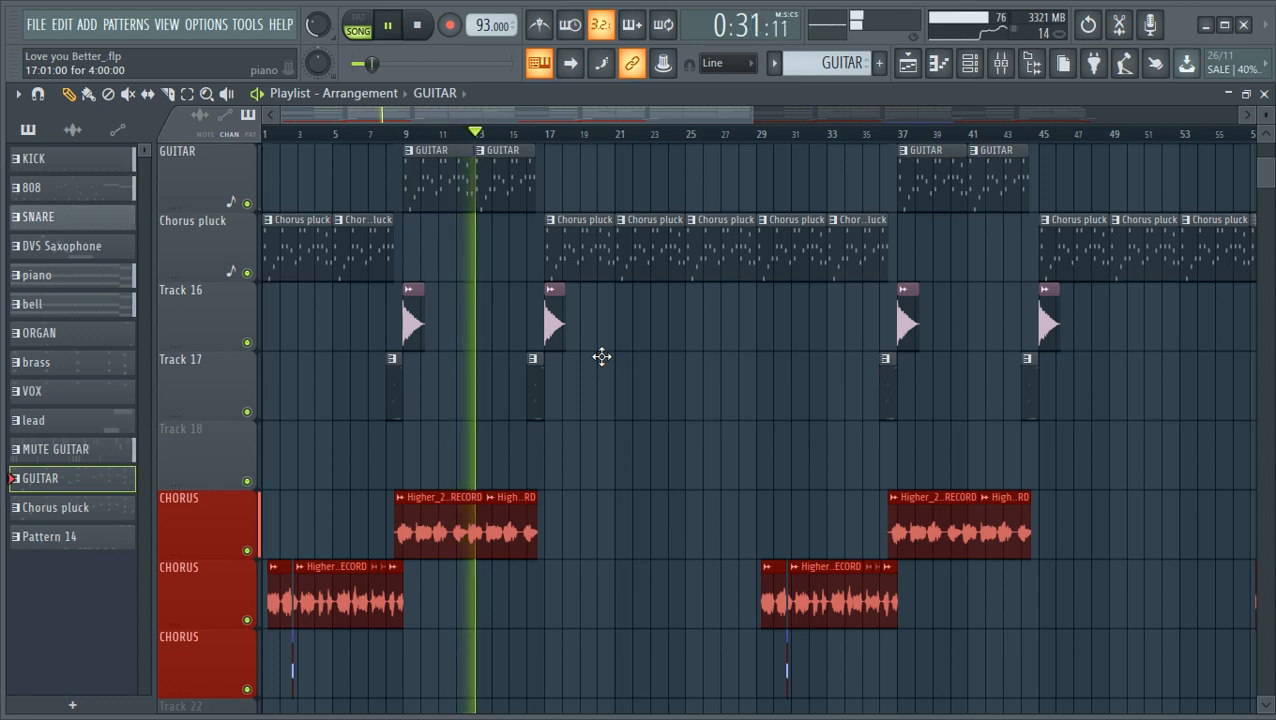
scroll(572, 320, "up", 4)
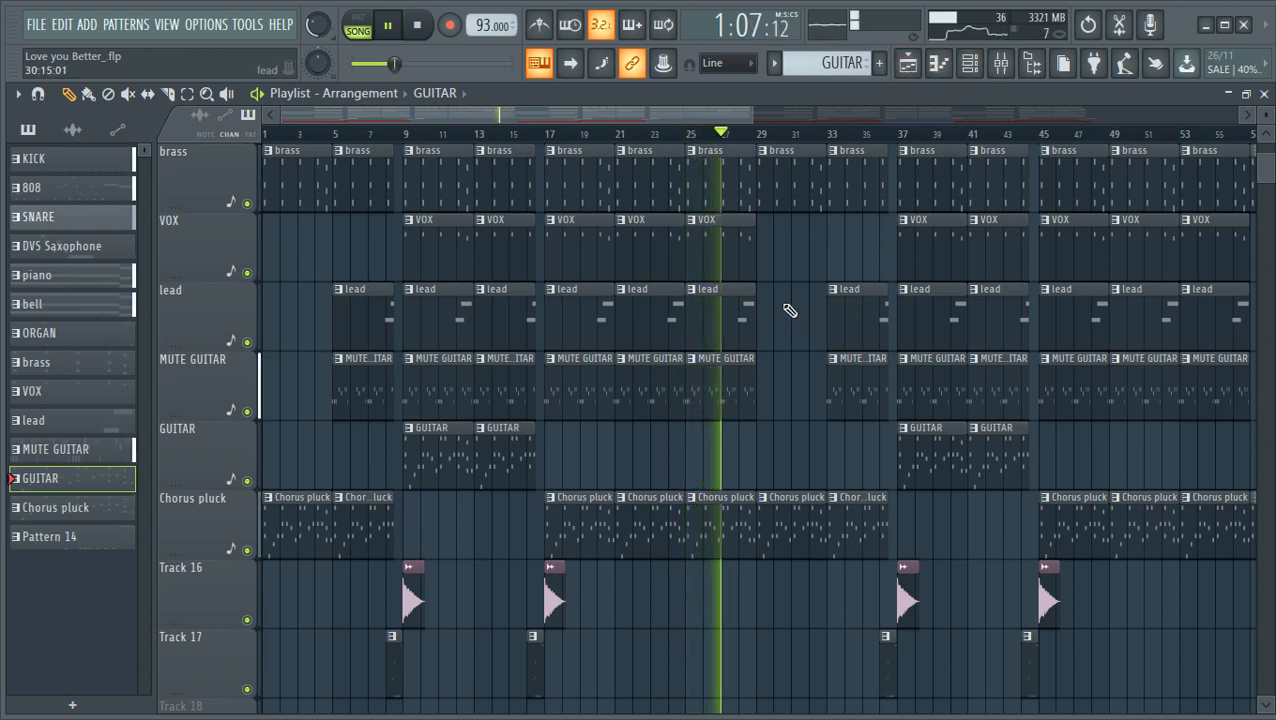
scroll(592, 250, "down", 6)
scroll(608, 265, "down", 1)
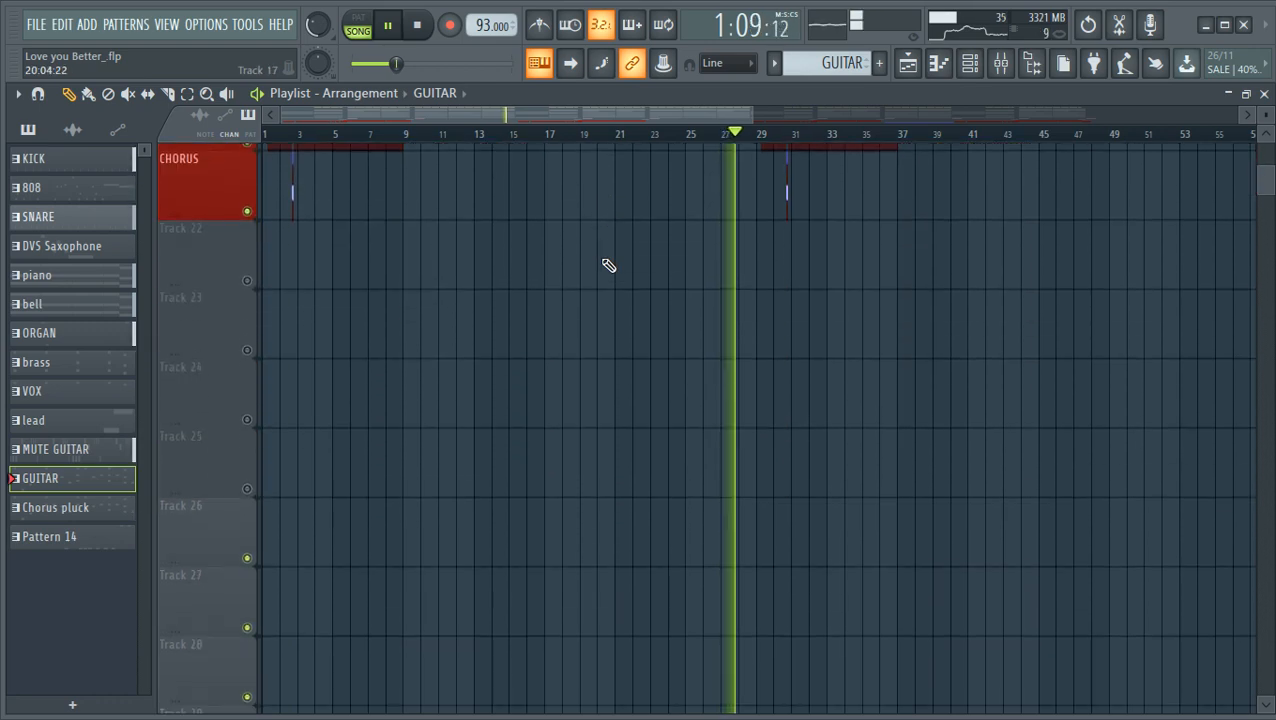
scroll(607, 265, "up", 5)
scroll(809, 265, "up", 2)
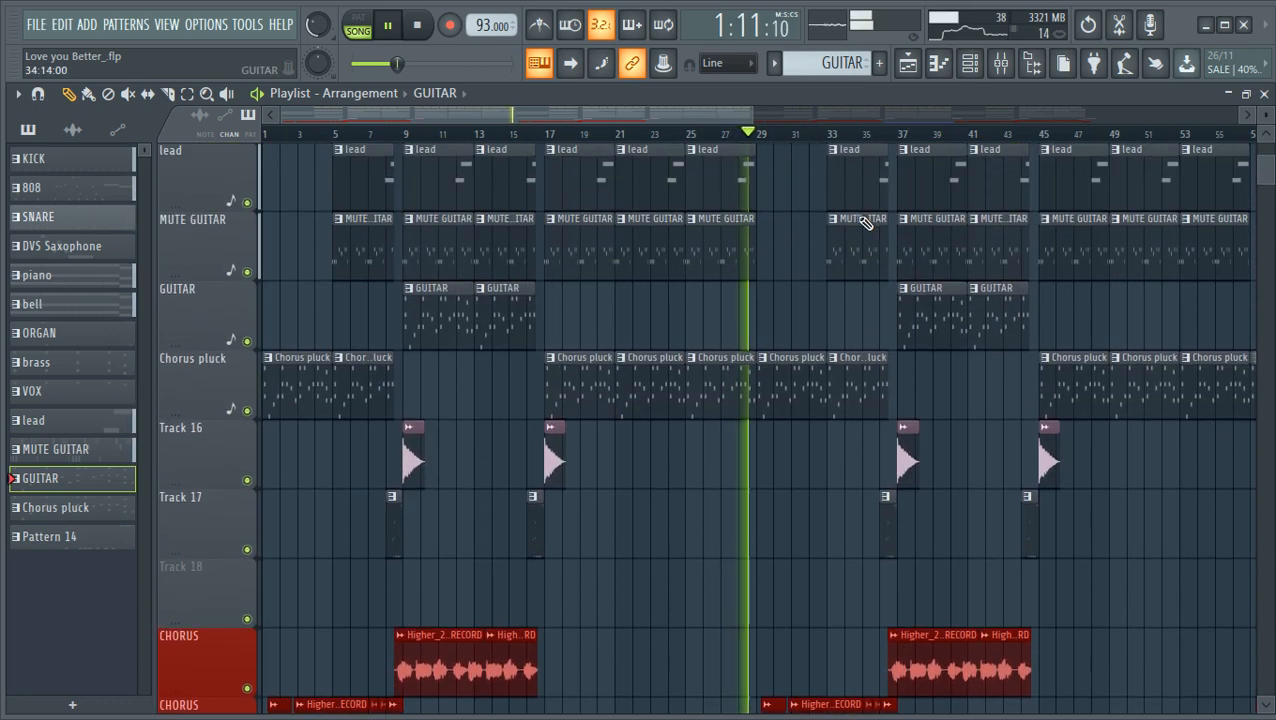
scroll(809, 265, "down", 1)
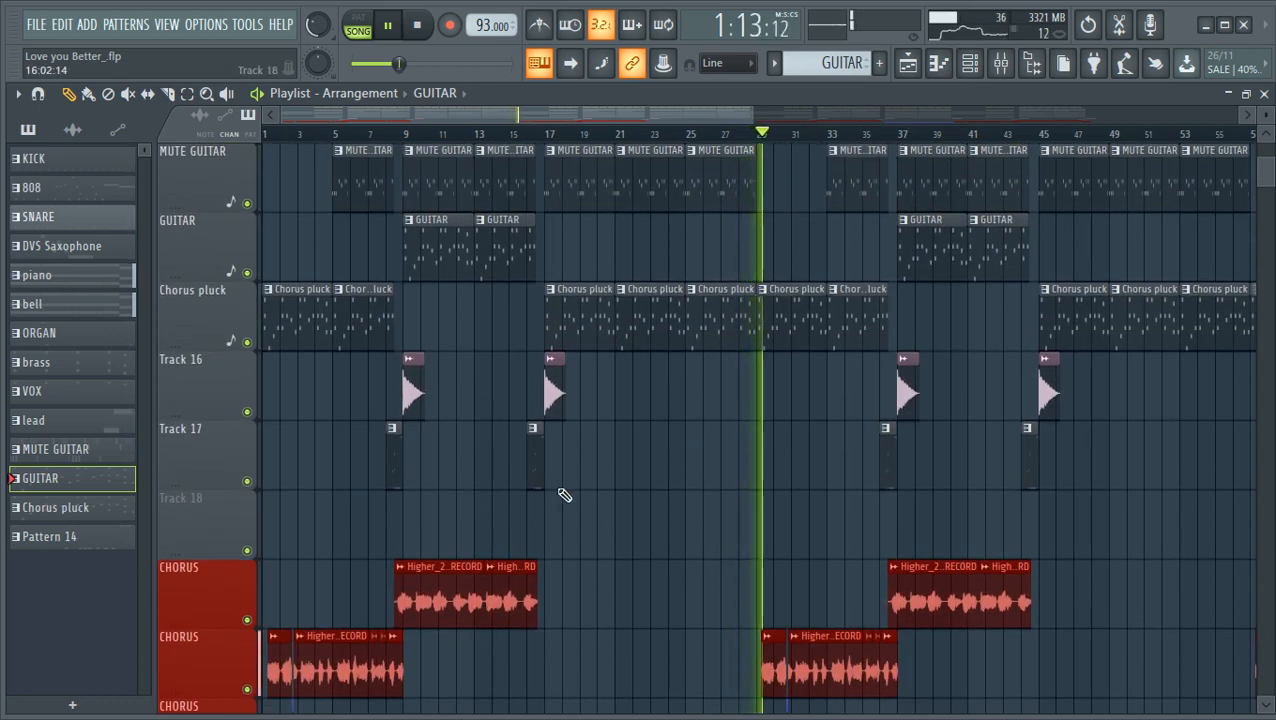
- Check the mixer levels during playback and return to the playlist
left_click(1000, 63)
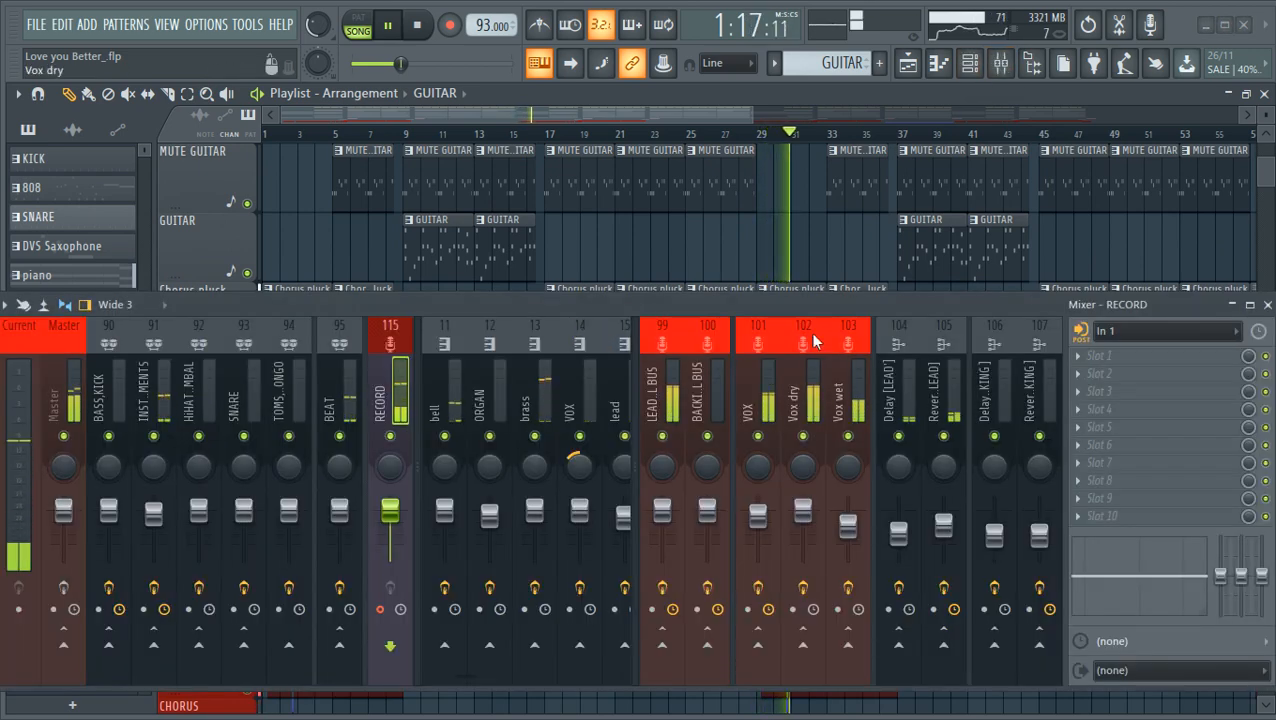
left_click(1267, 304)
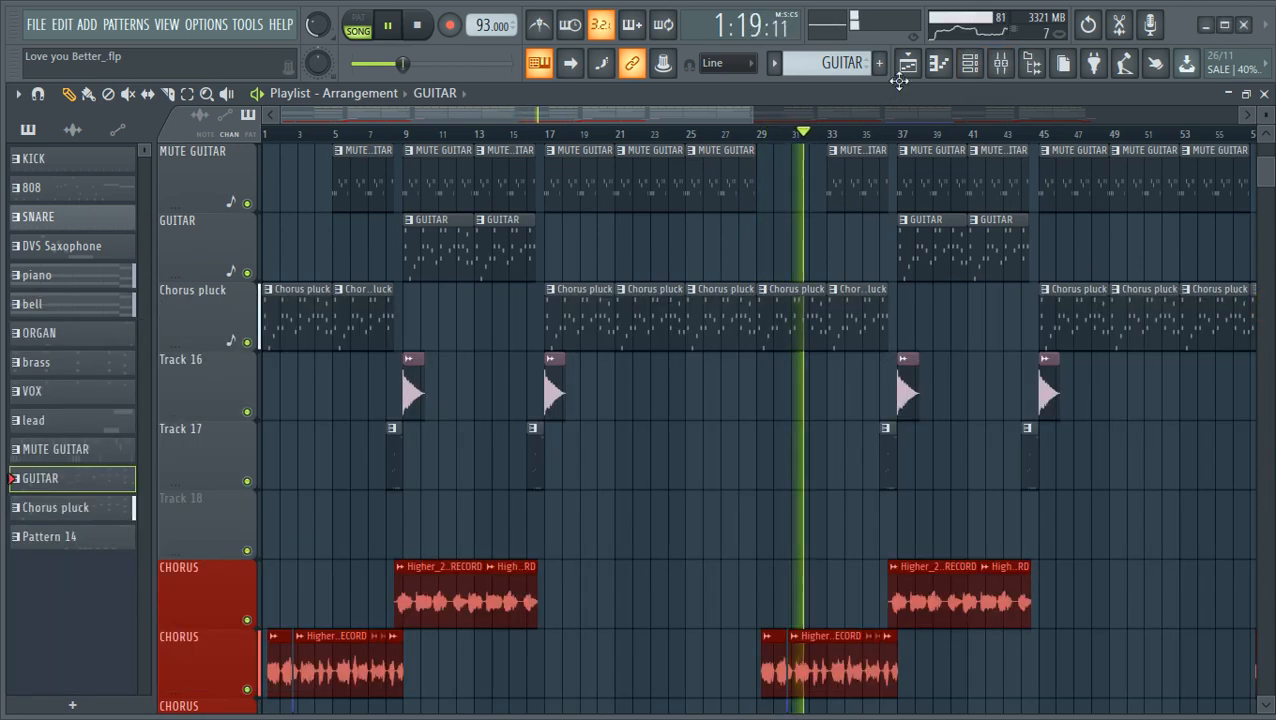
left_click(905, 60)
left_click(909, 63)
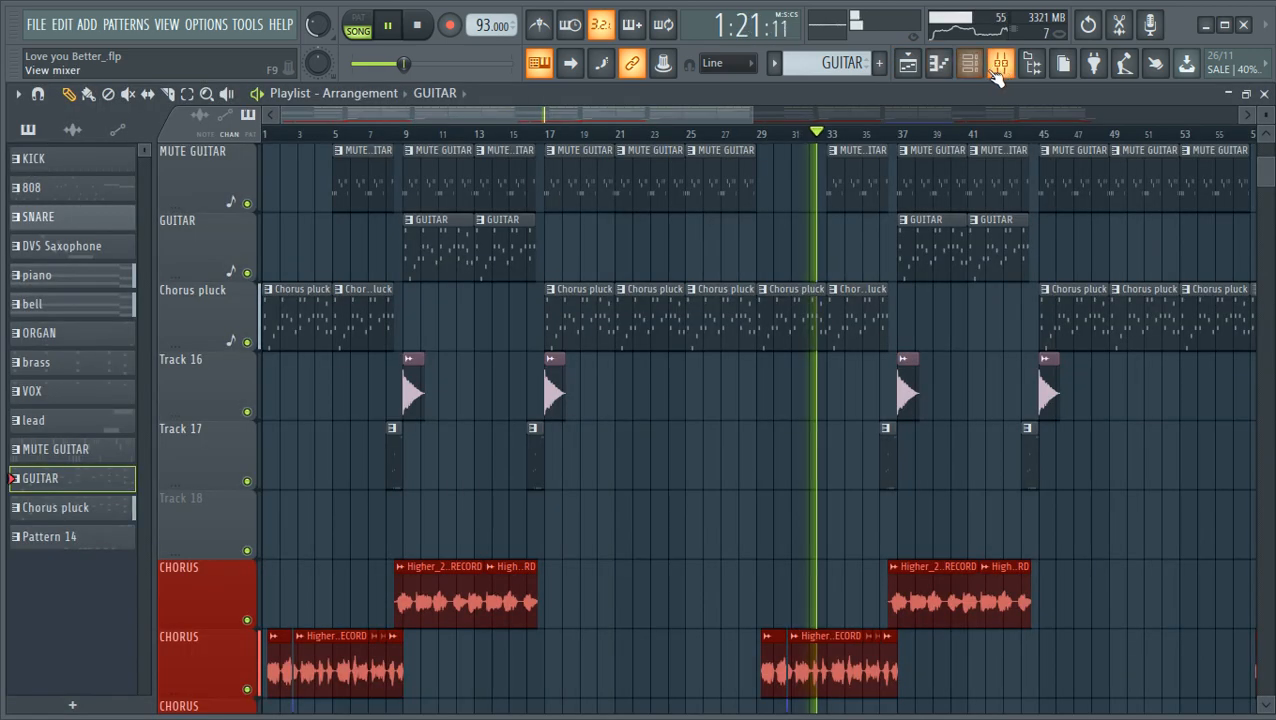
- Select only the GUITAR channel in the channel rack and stop the song
left_click(969, 63)
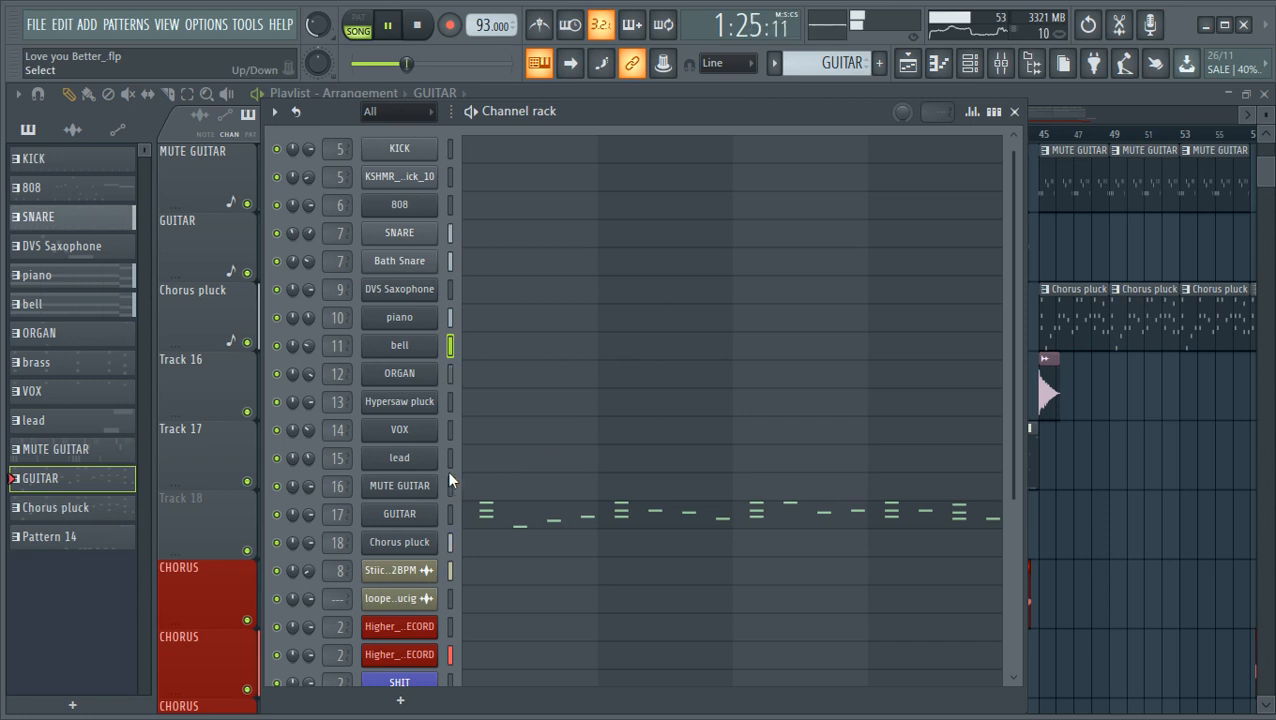
left_click(450, 514)
left_click(450, 518)
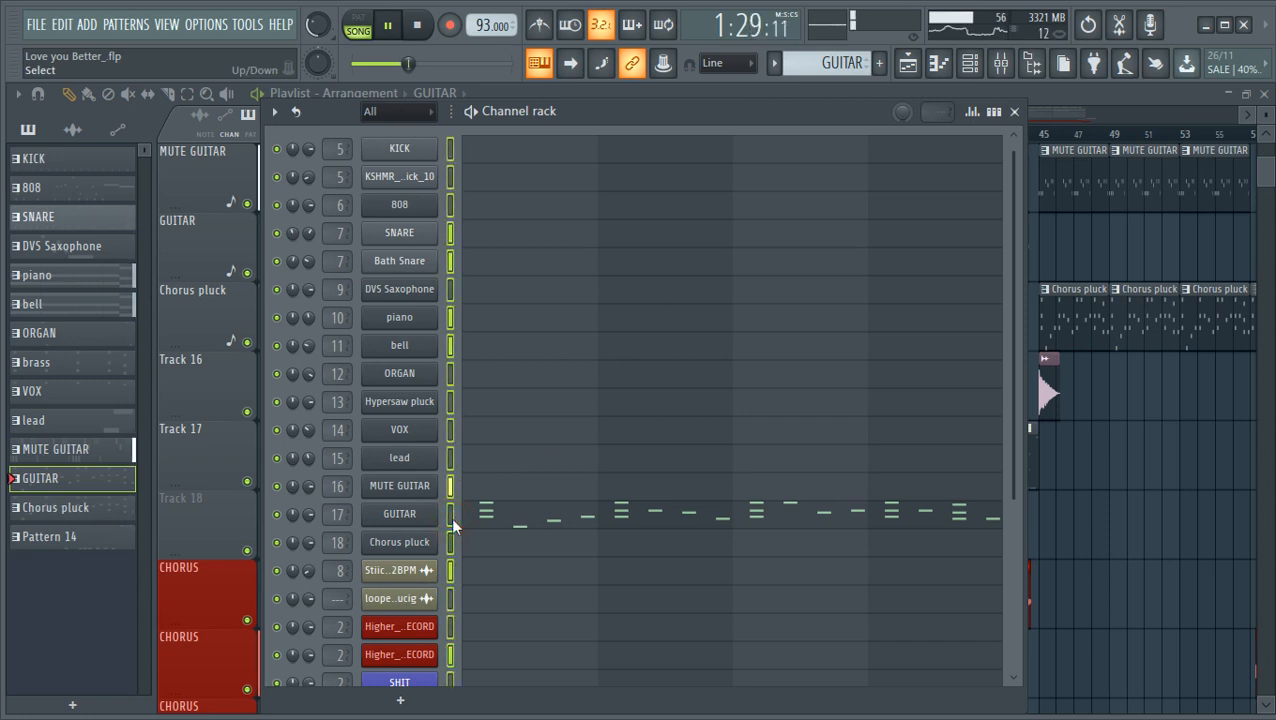
right_click(452, 517)
left_click(452, 517)
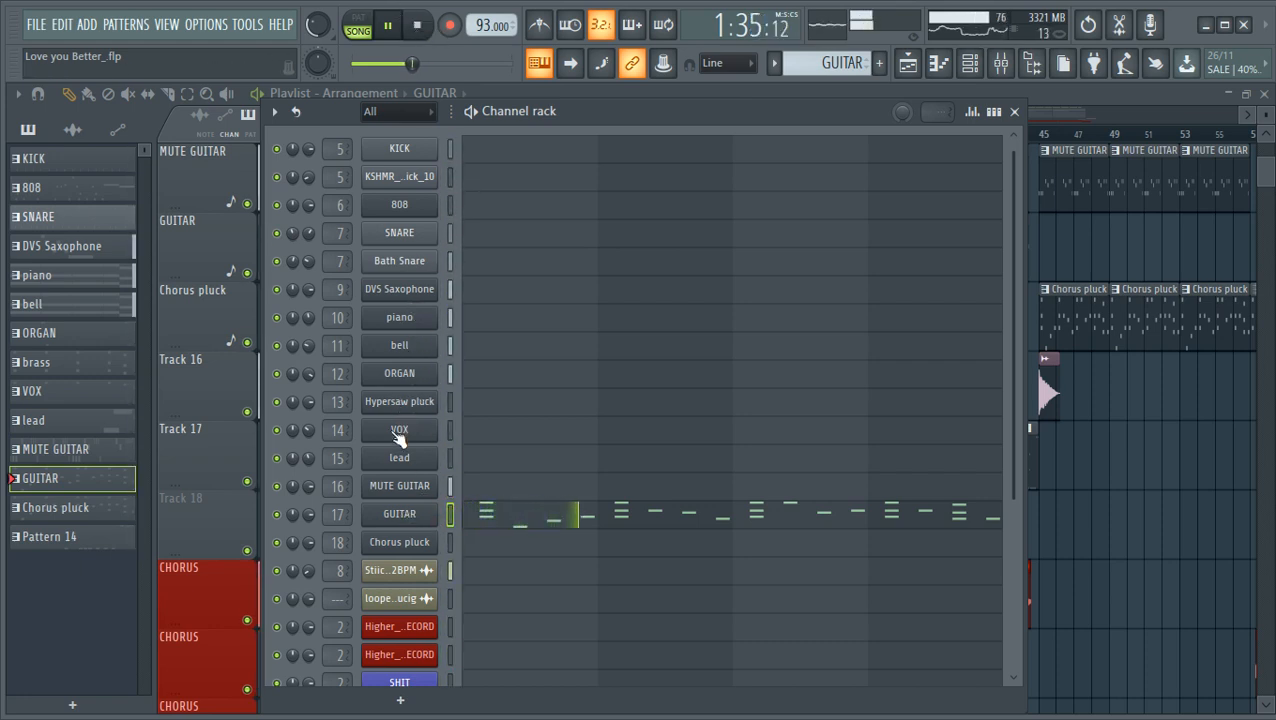
left_click(420, 27)
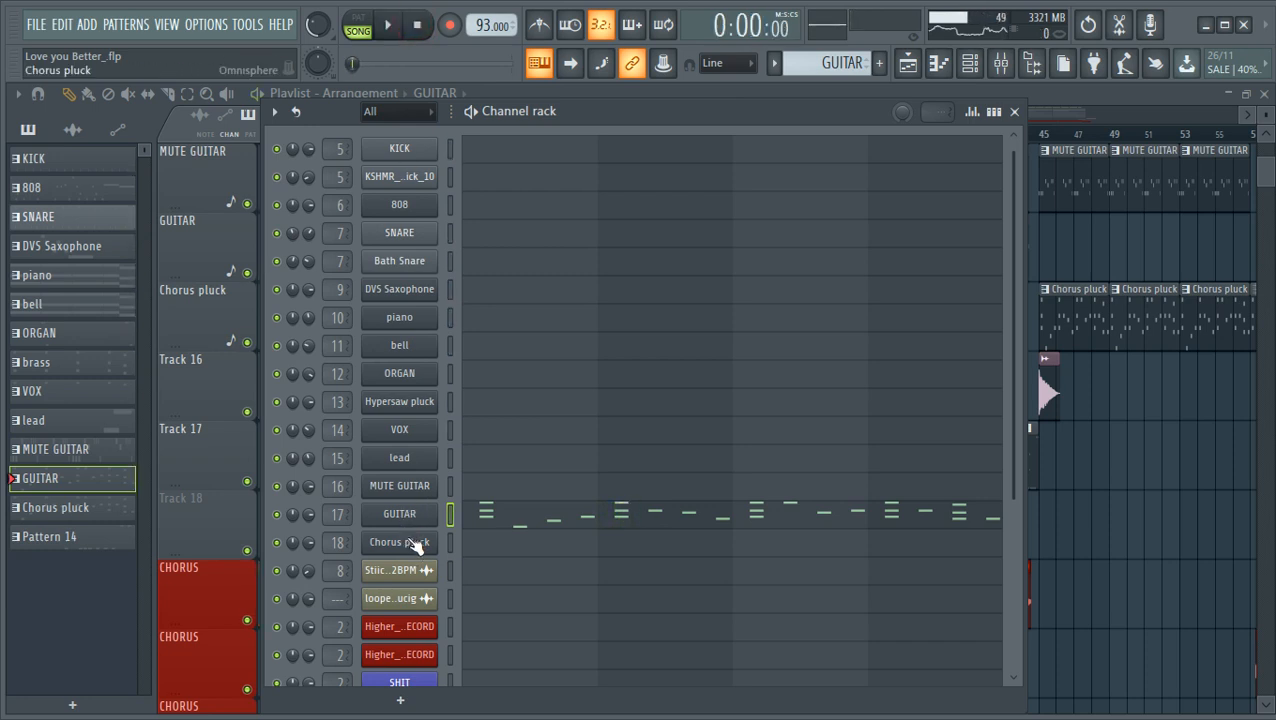
- Open the Chorus pluck channel's Omnisphere instrument and raise the Pro-Verb effect's mix slider slightly past the middle
left_click(414, 545)
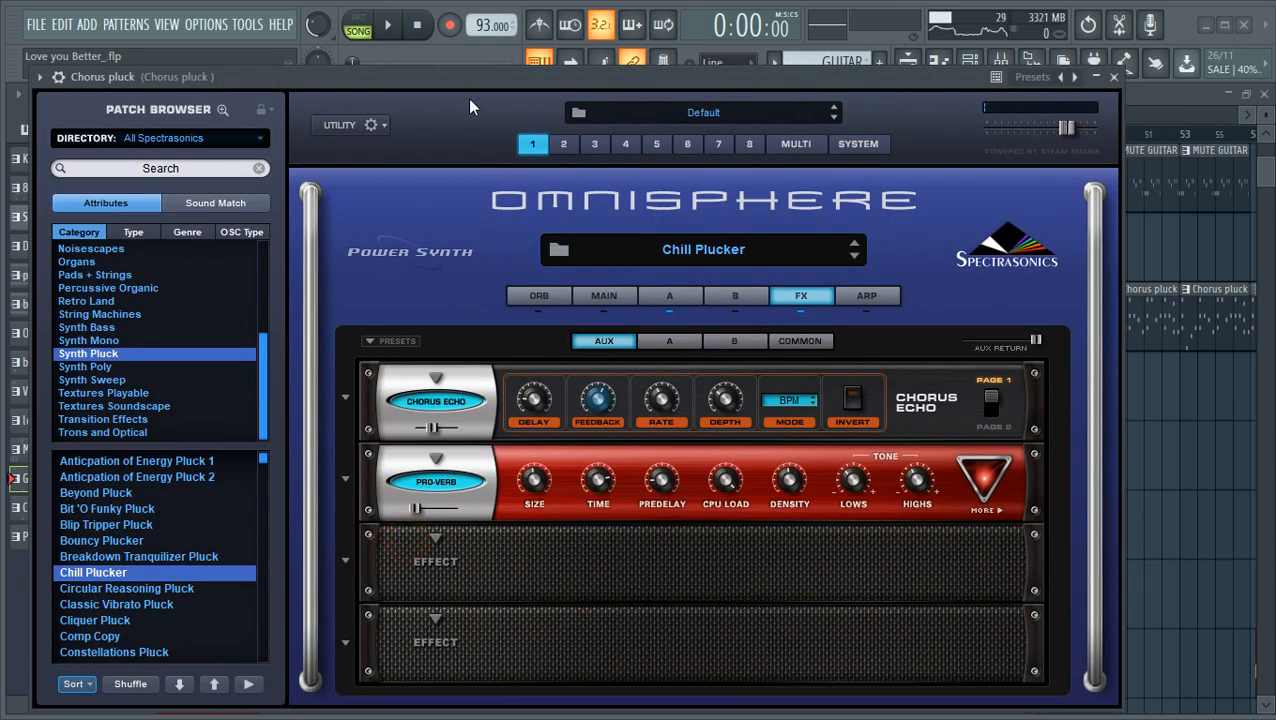
left_click_drag(371, 79, 495, 102)
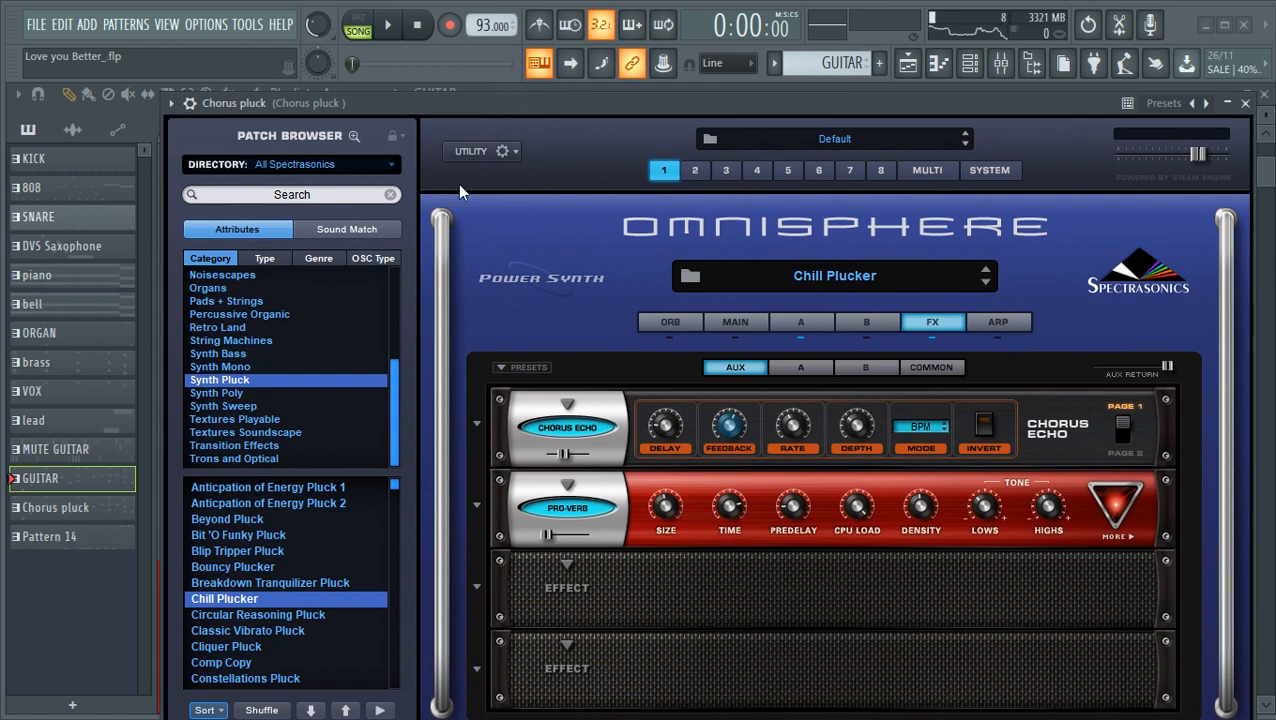
left_click_drag(548, 535, 577, 541)
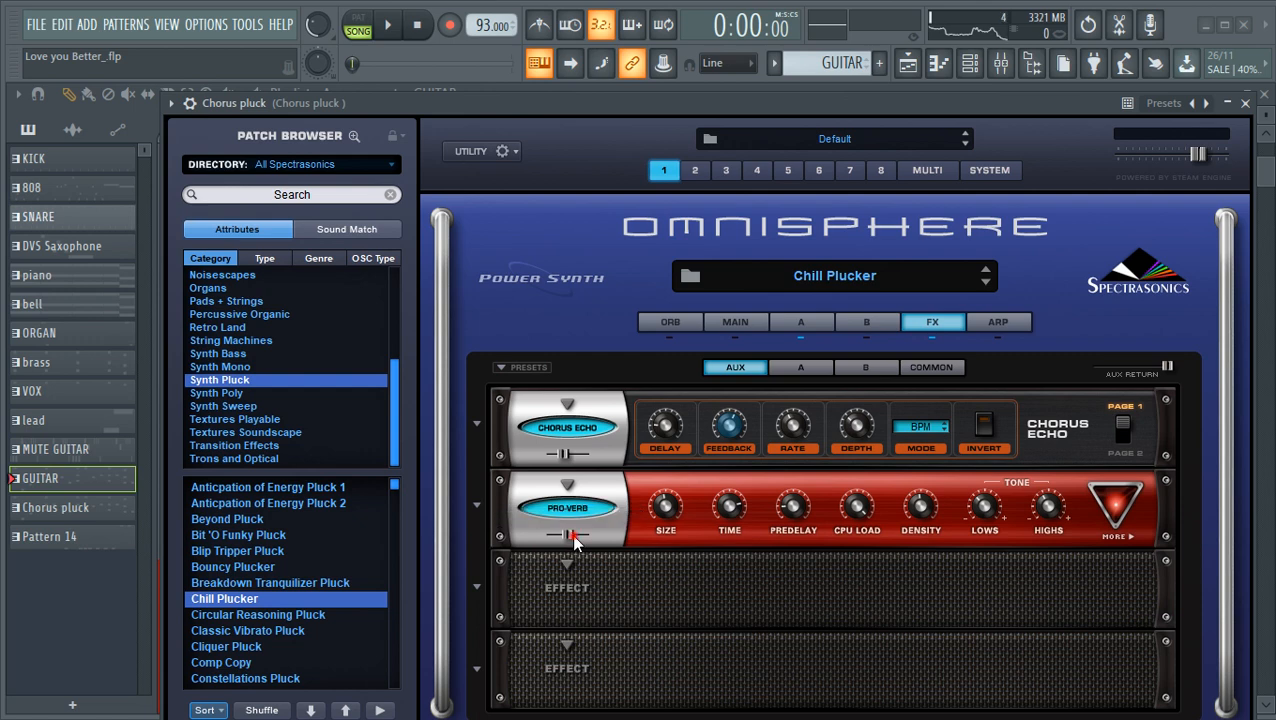
- Play a few test notes to hear the Chill Plucker patch with its effects
left_click(611, 107)
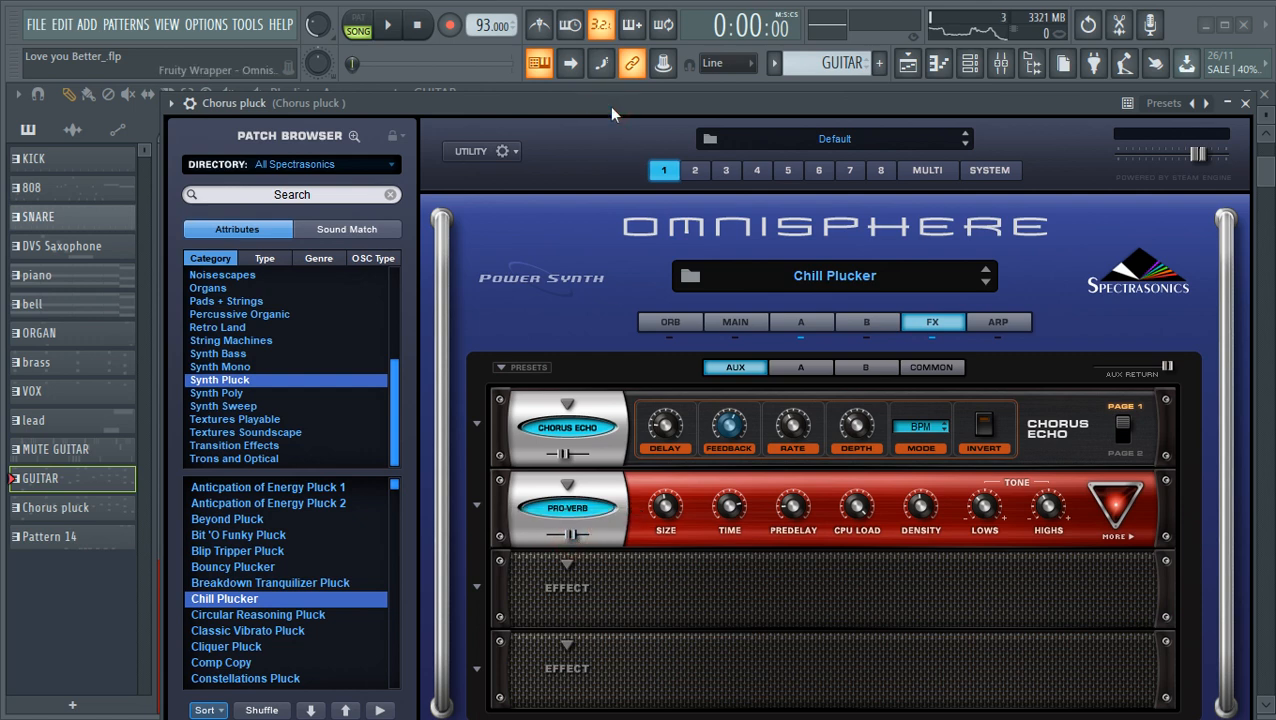
key("w")
key("w")
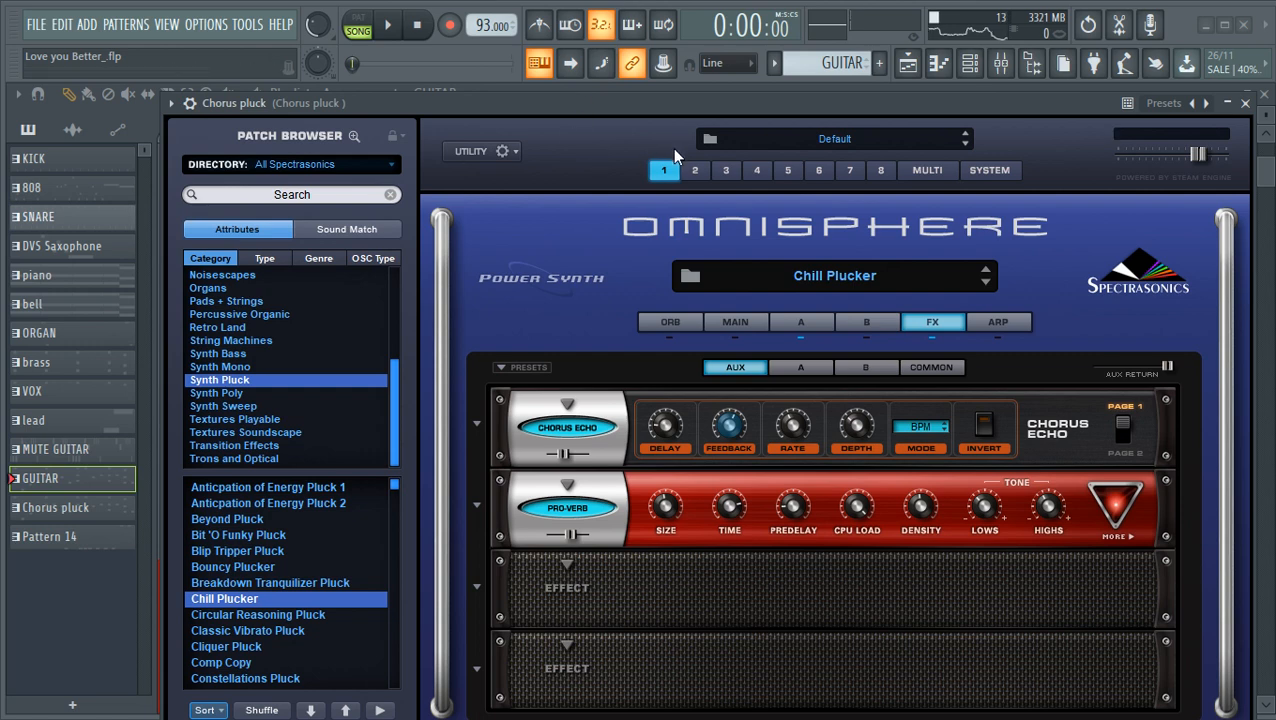
key("e")
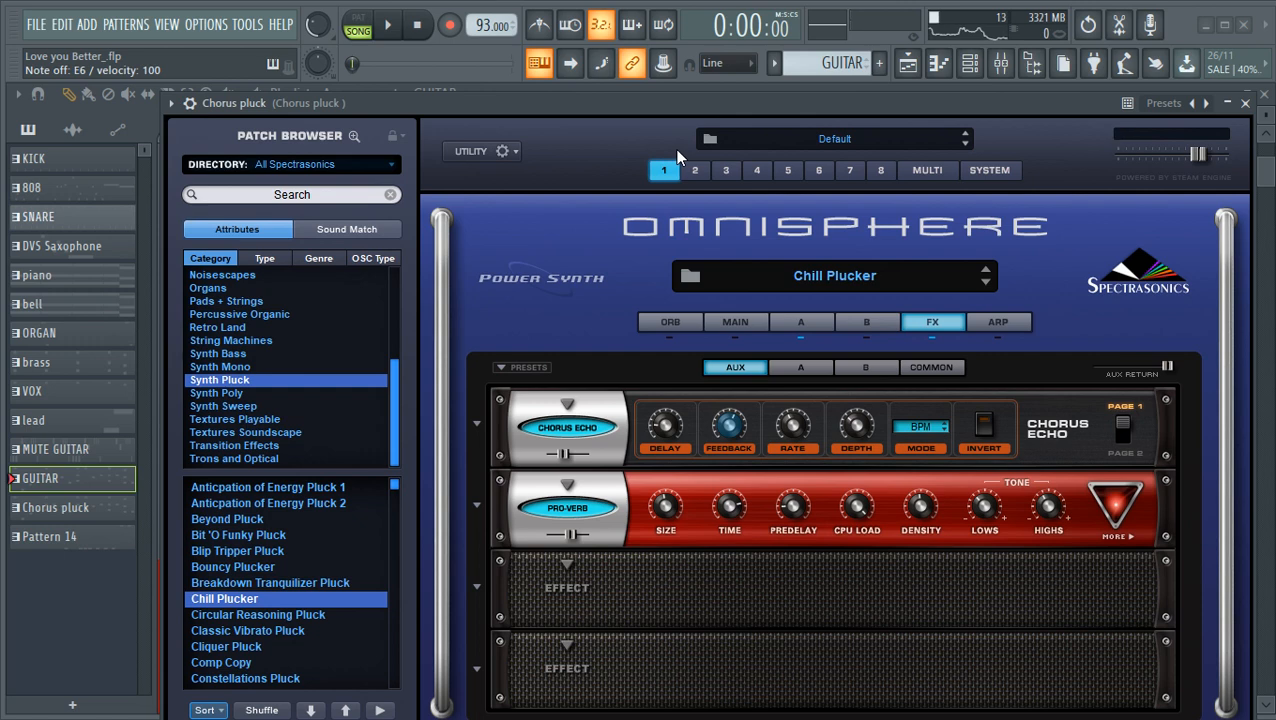
- Lower the Pro-Verb effect's mix slider on the Chorus pluck patch and close the instrument window
left_click_drag(597, 103, 560, 80)
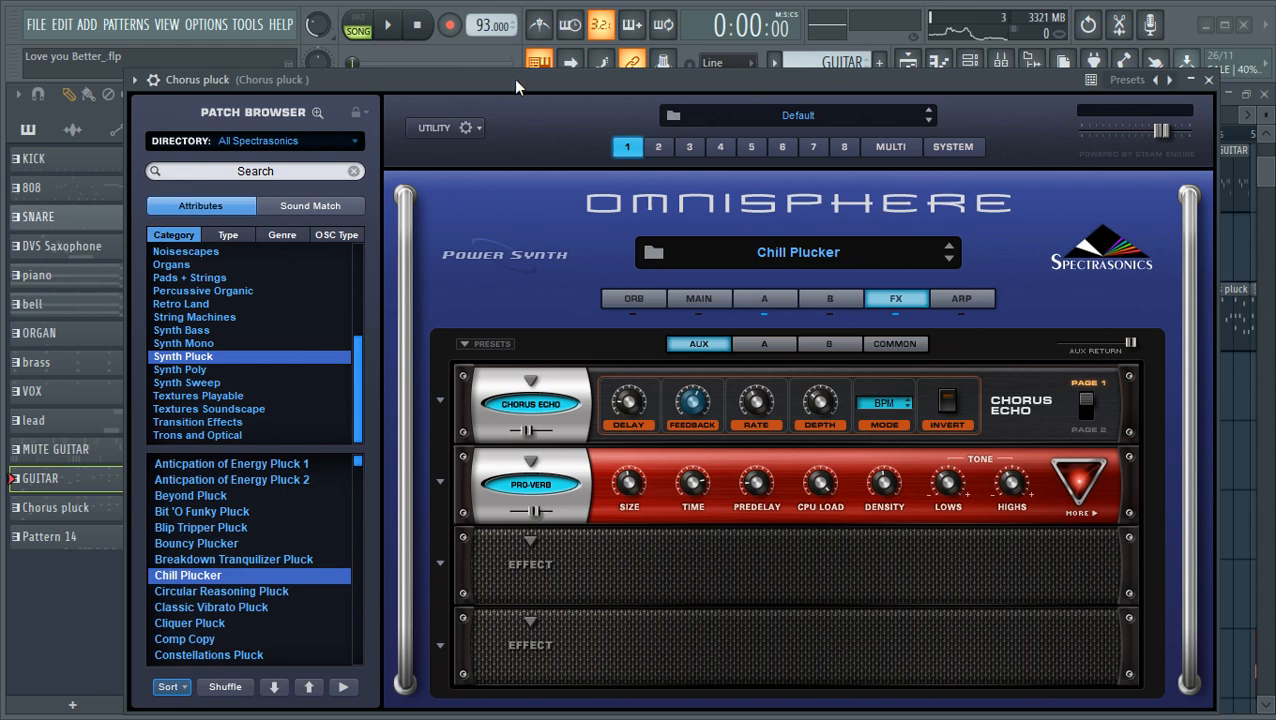
left_click_drag(515, 82, 512, 49)
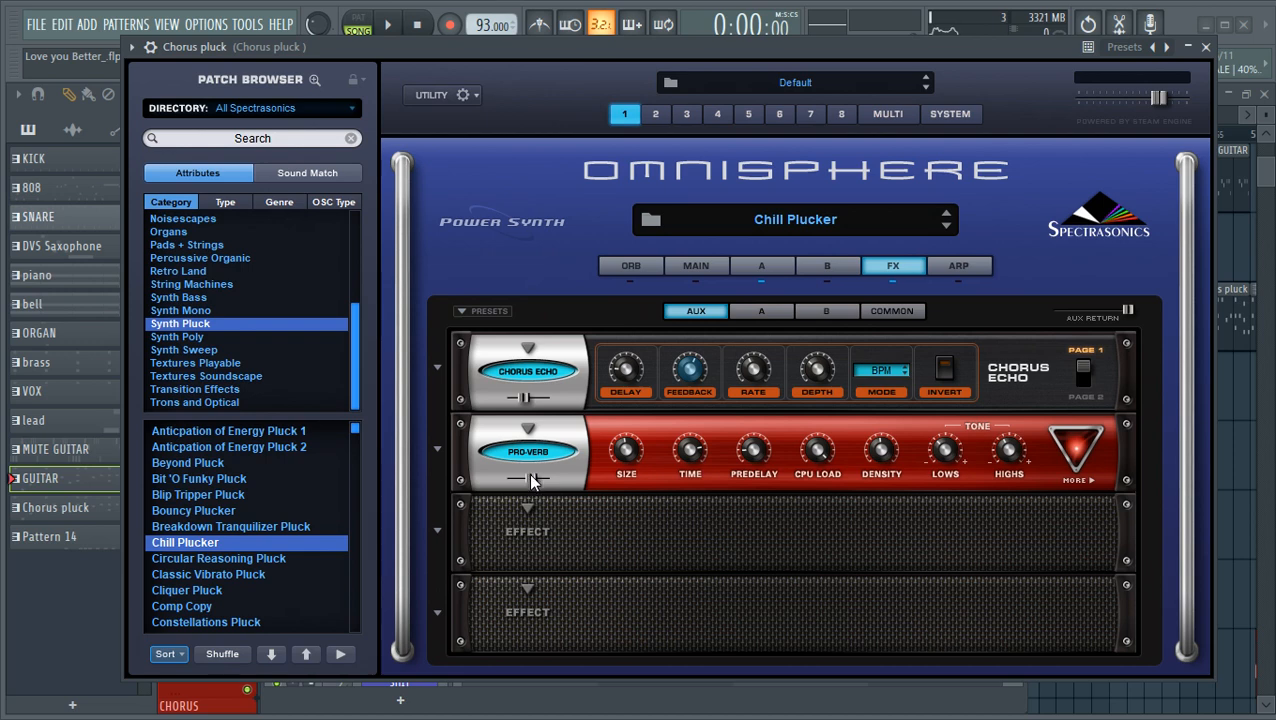
left_click_drag(531, 481, 469, 484)
left_click_drag(510, 478, 515, 478)
left_click(1206, 47)
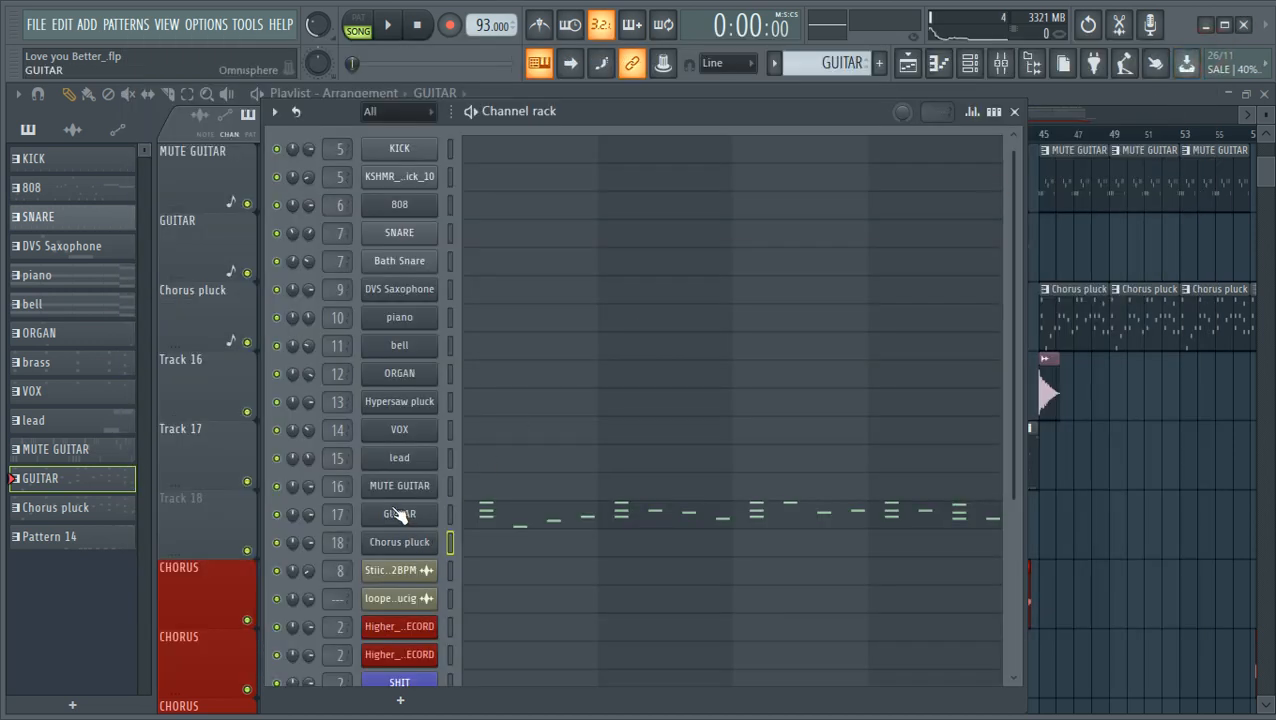
- Open the piano channel's Nexus instrument, play a test note and inspect its reverb mix setting
left_click(415, 322)
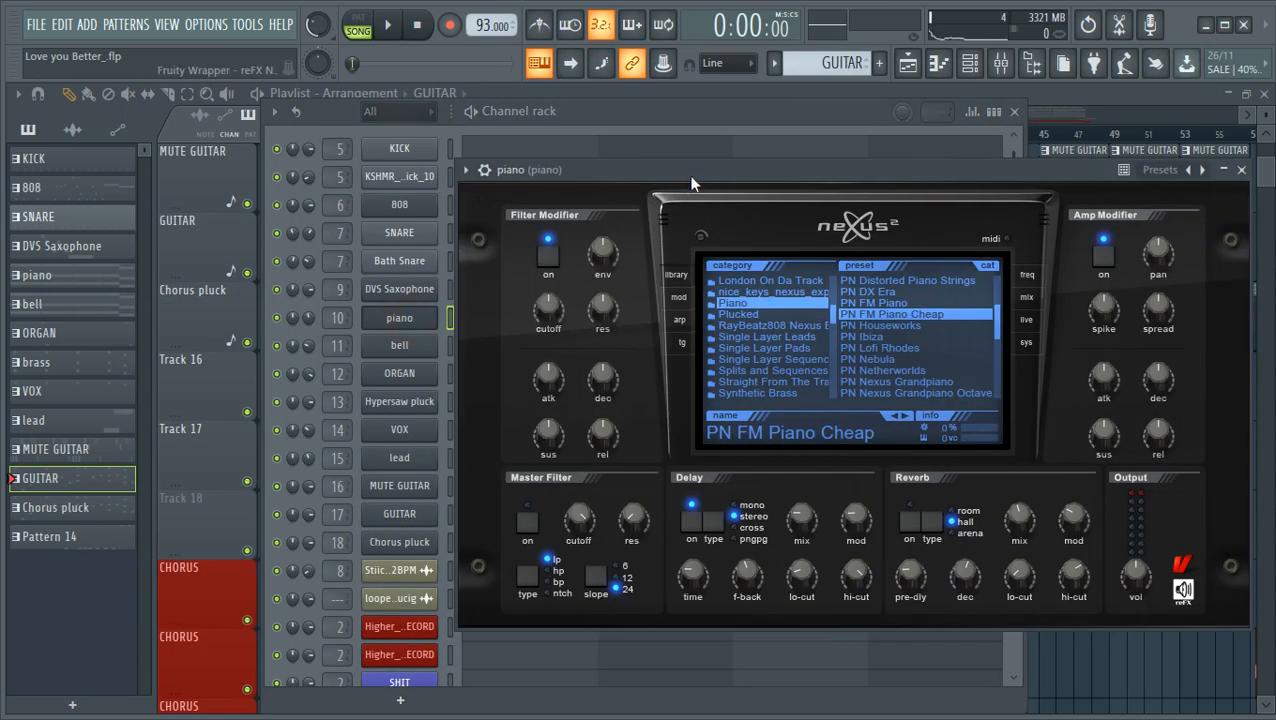
left_click_drag(693, 187, 594, 129)
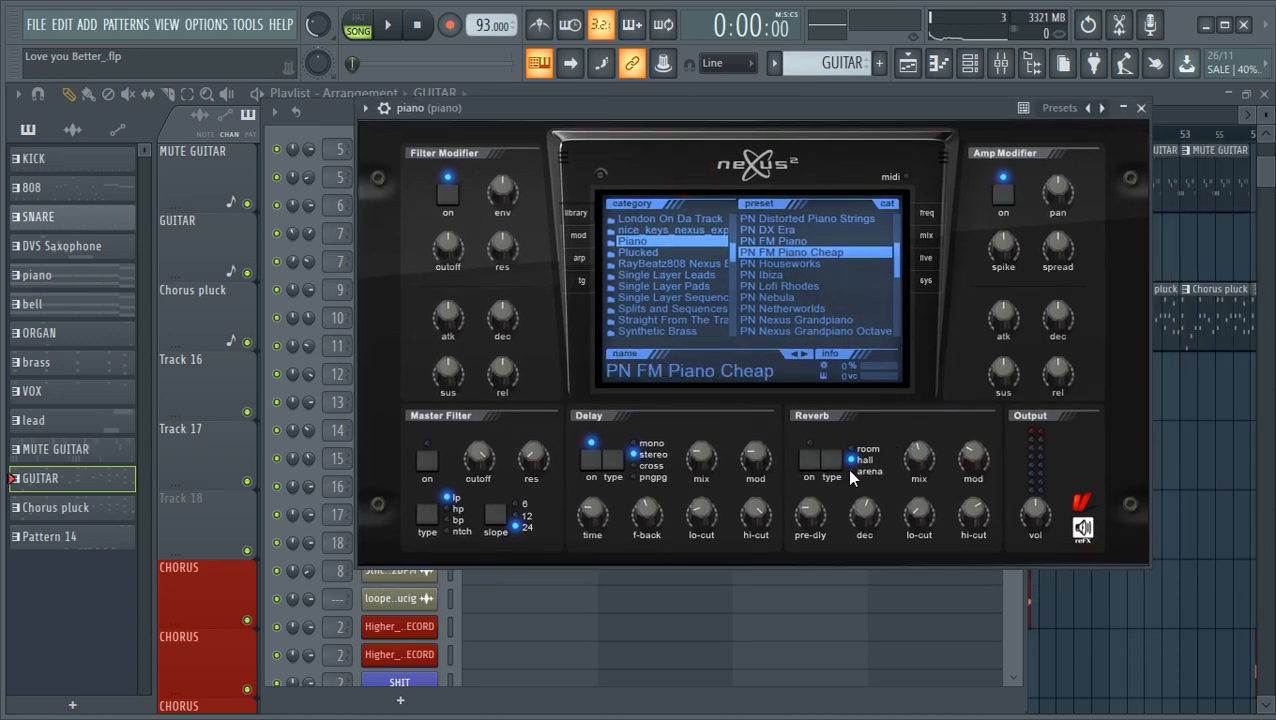
left_click_drag(670, 107, 658, 133)
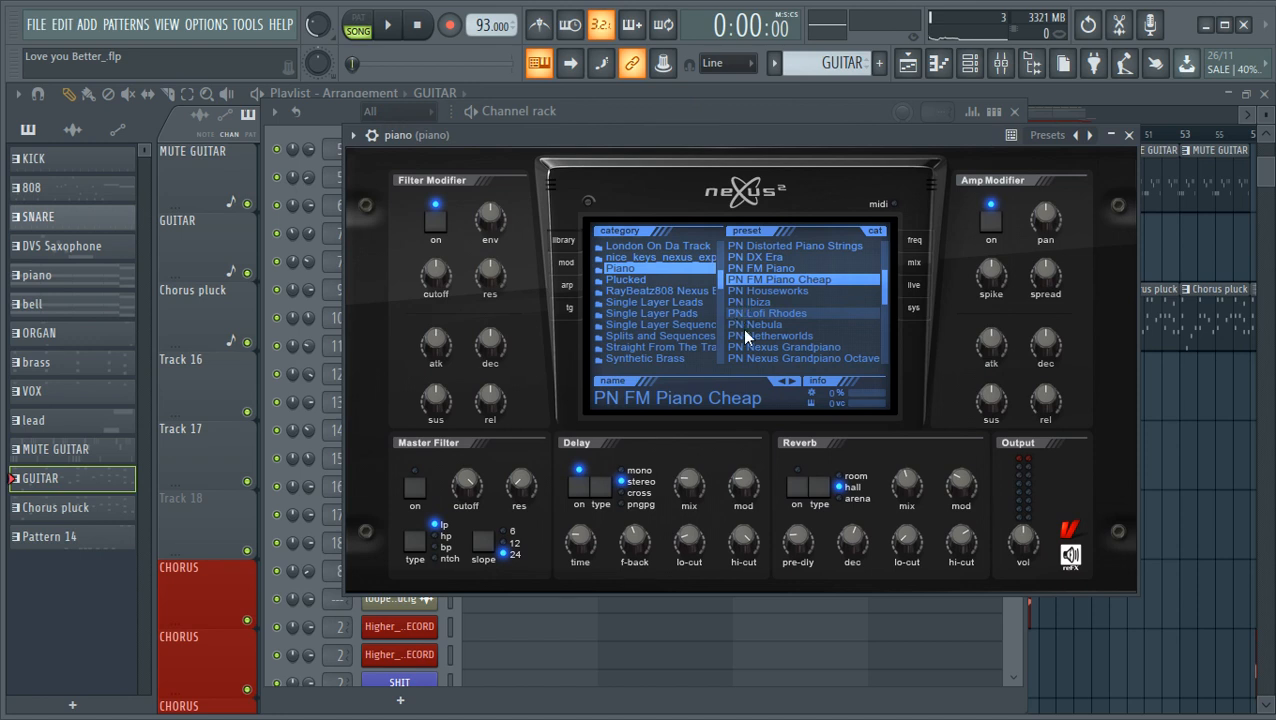
key("e")
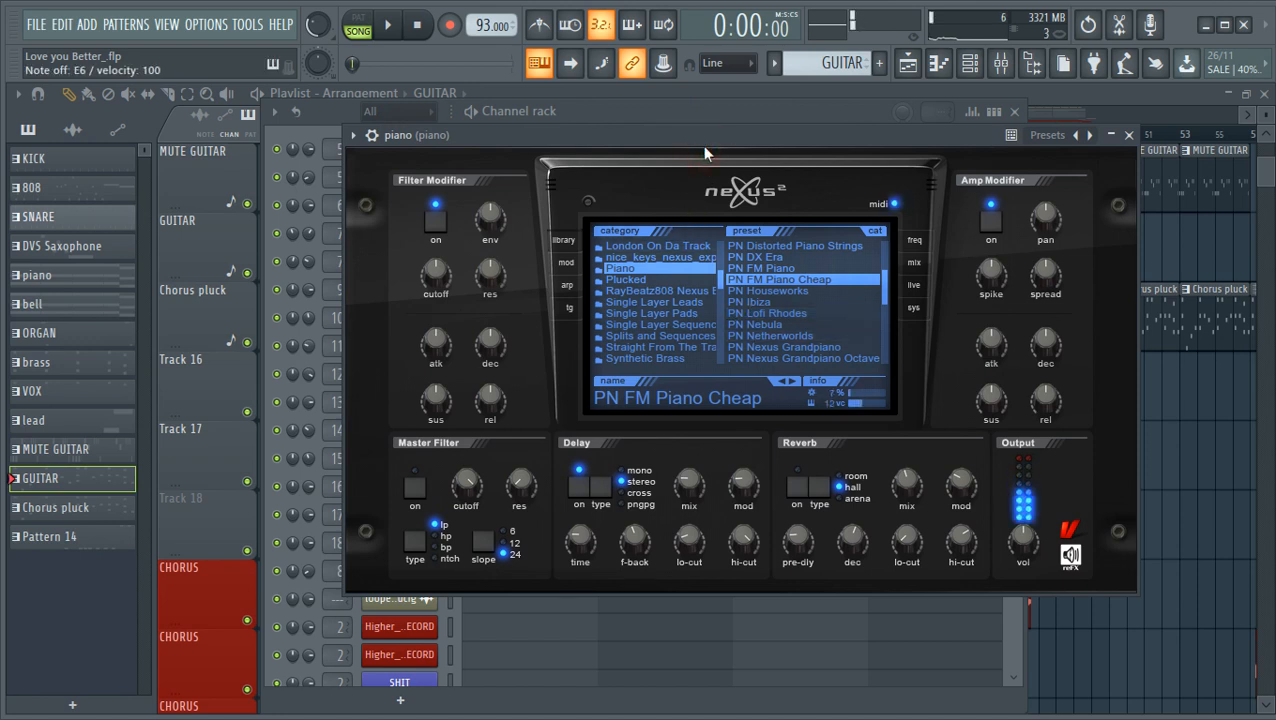
mouse_move(904, 490)
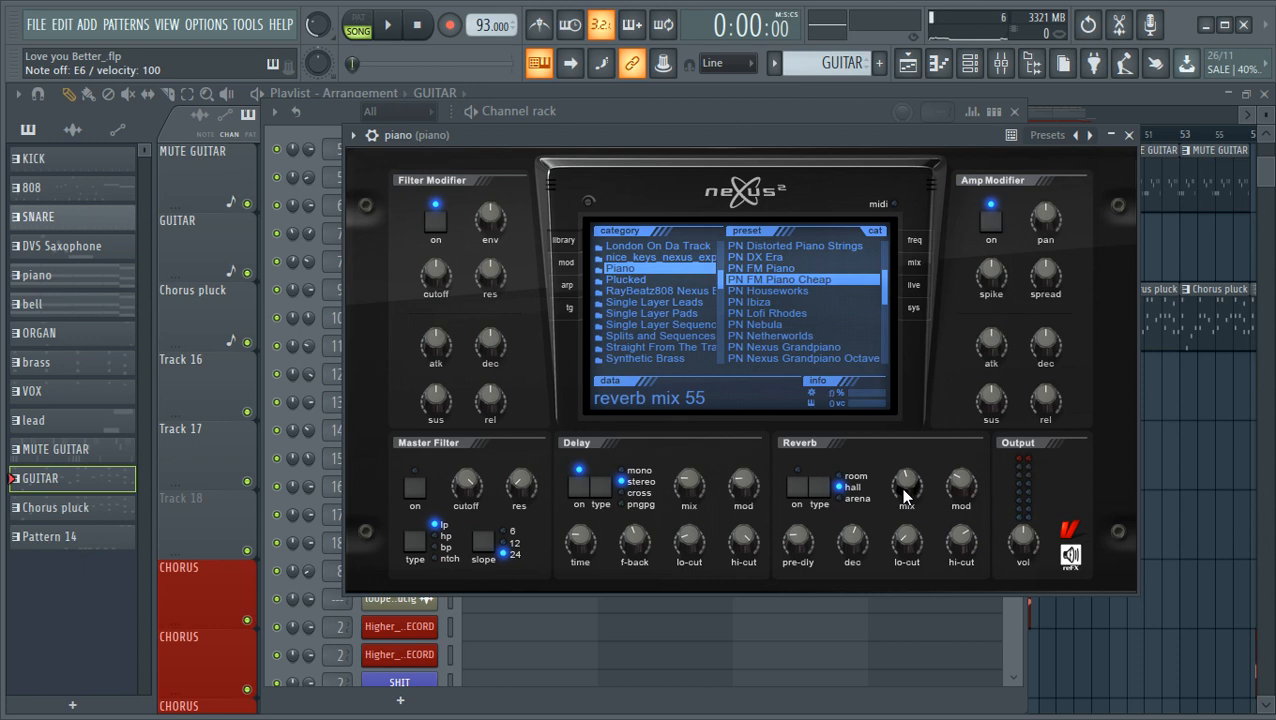
left_click_drag(591, 133, 724, 133)
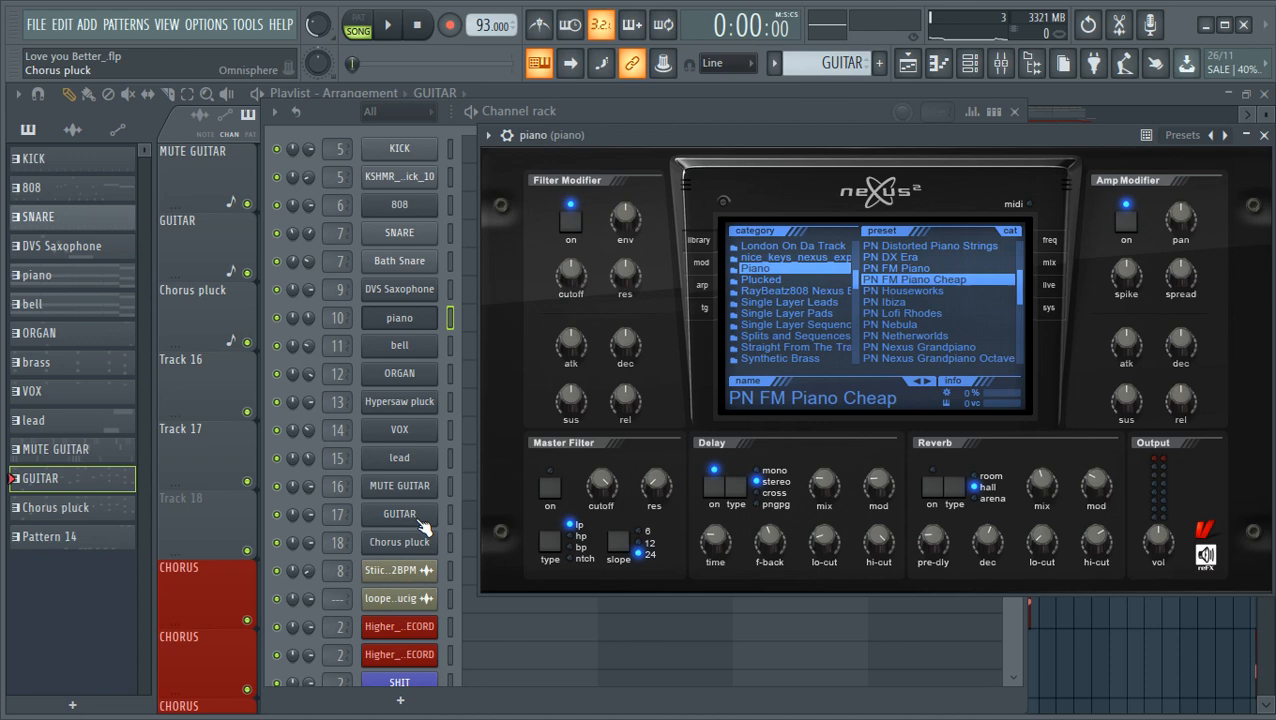
- Open the bell channel's Nexus instrument and examine its delay and reverb settings
left_click(409, 348)
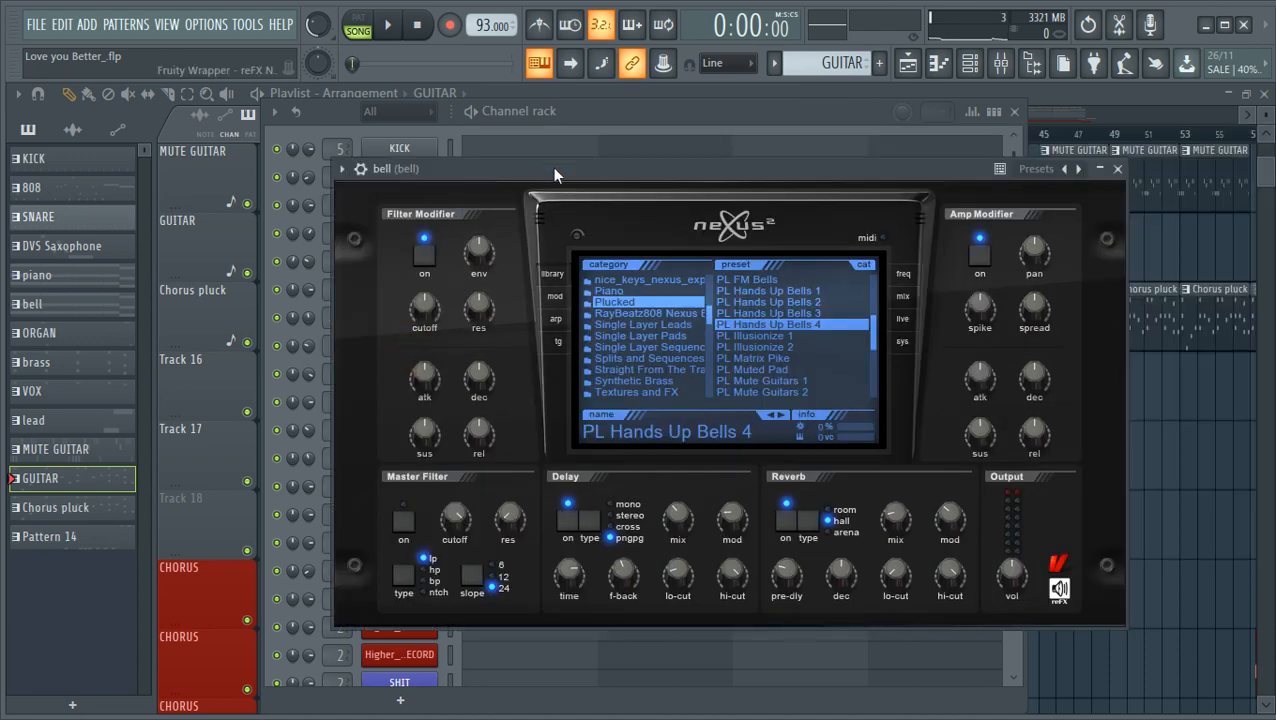
left_click_drag(555, 174, 771, 157)
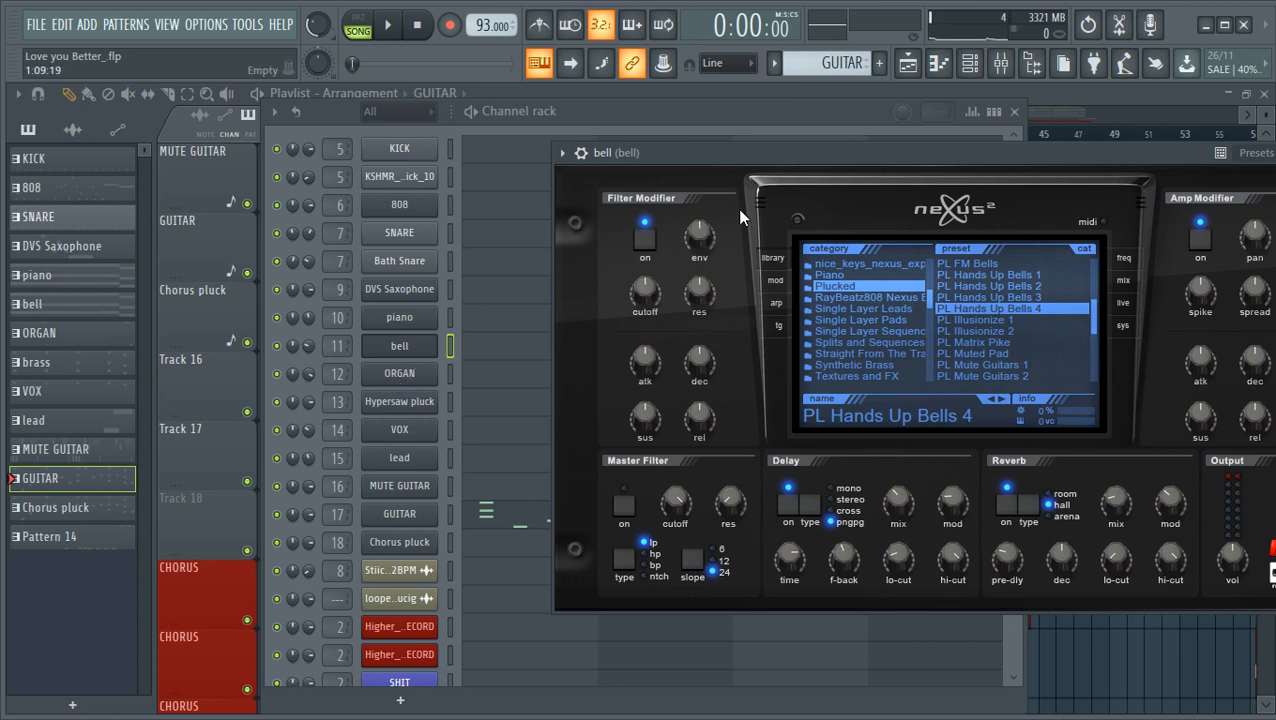
left_click_drag(811, 152, 863, 167)
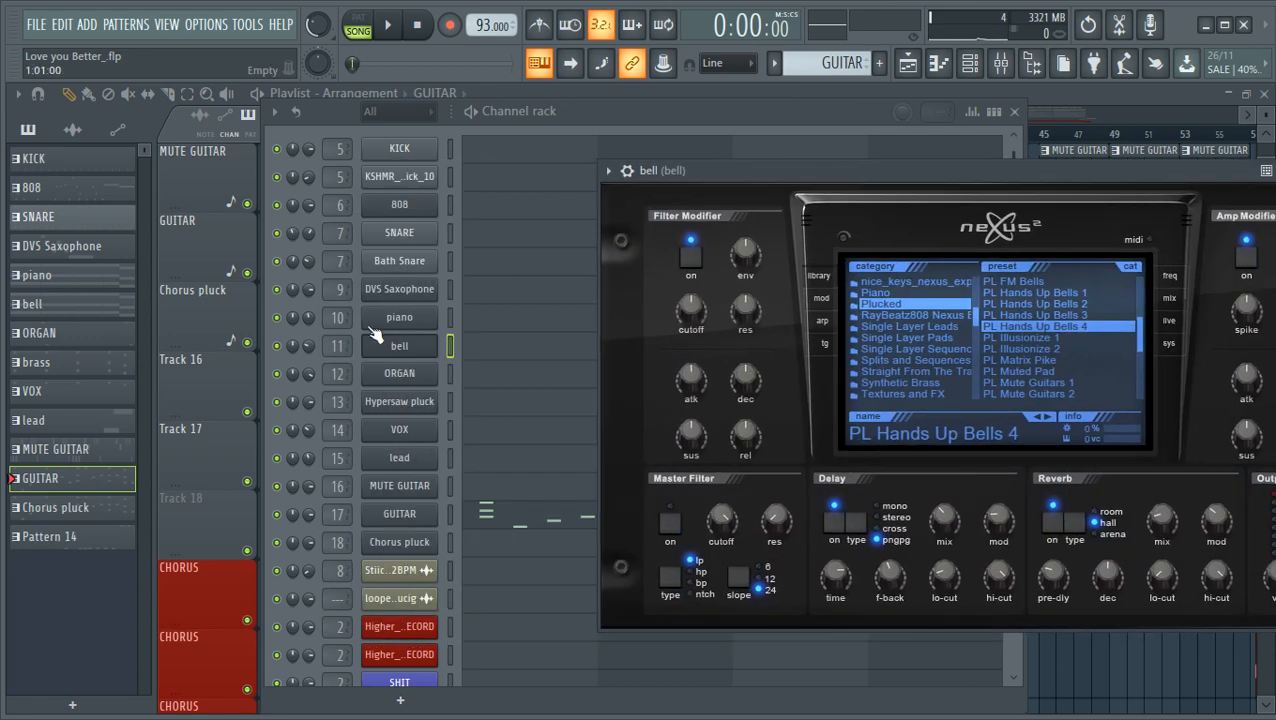
- Reopen the piano channel's Nexus instrument, examine its reverb mix once more and close the window
left_click(400, 318)
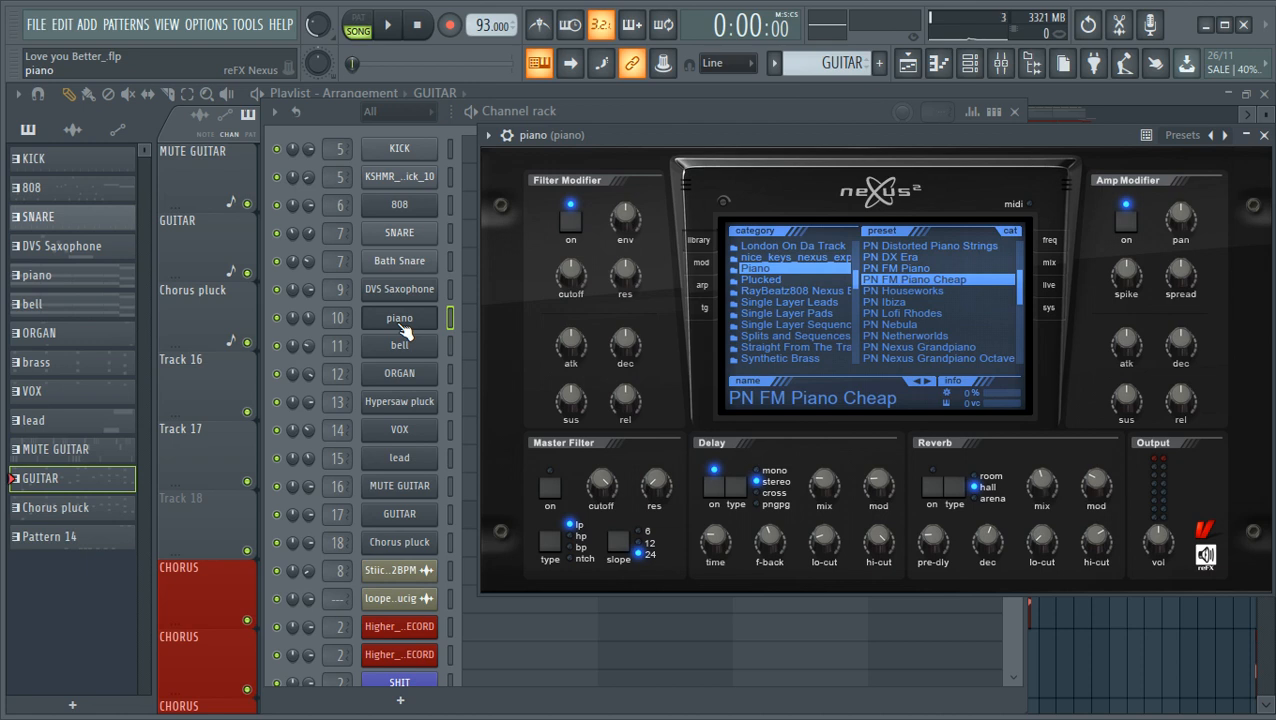
left_click_drag(660, 138, 620, 143)
mouse_move(855, 488)
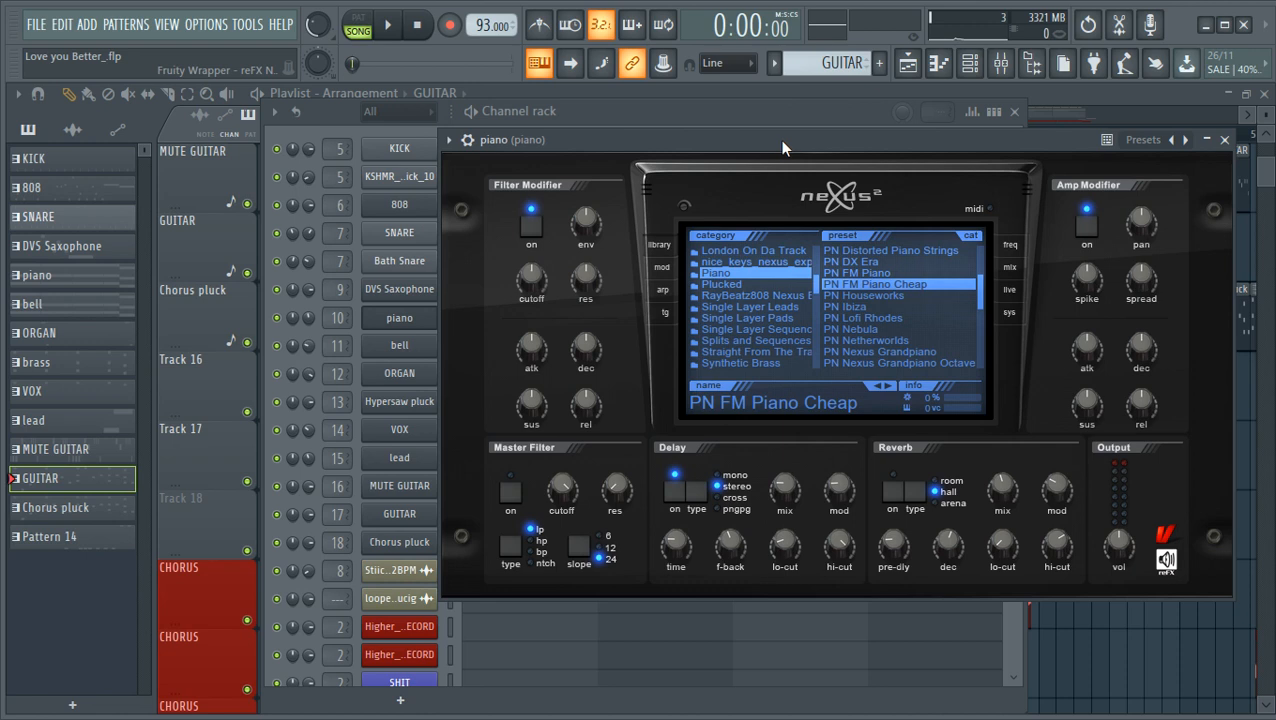
left_click_drag(780, 140, 786, 171)
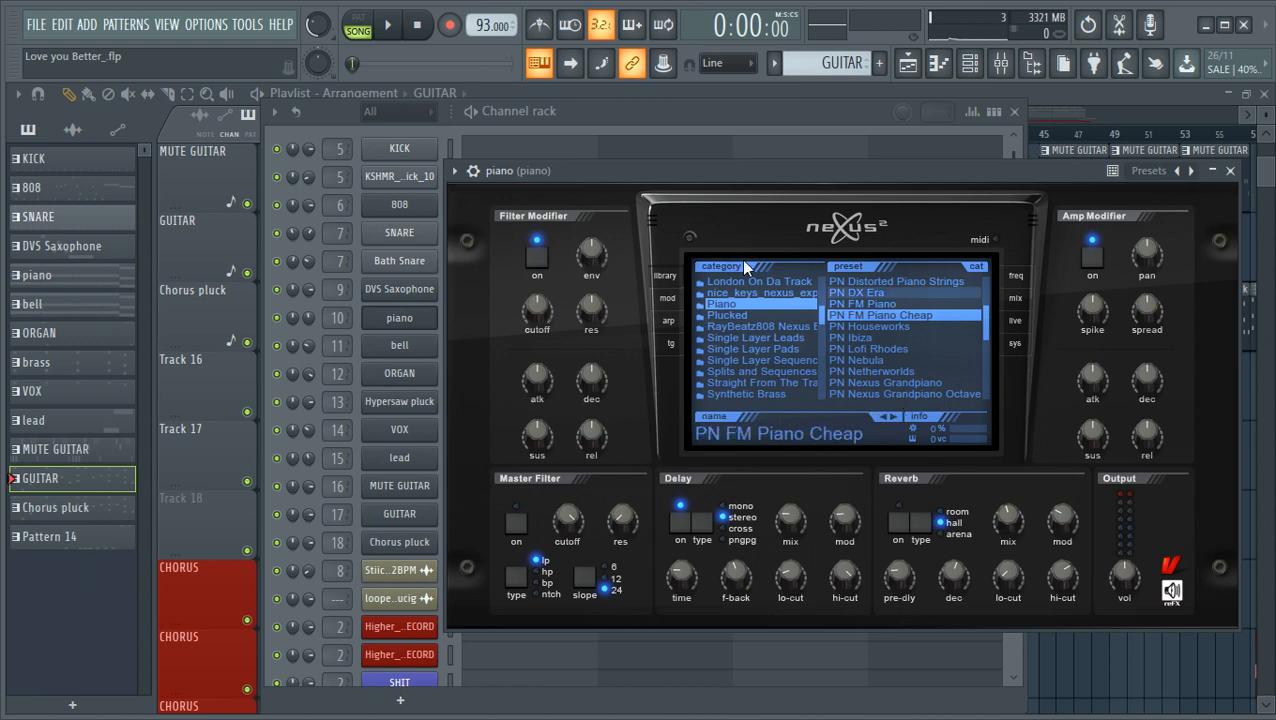
left_click_drag(722, 180, 663, 184)
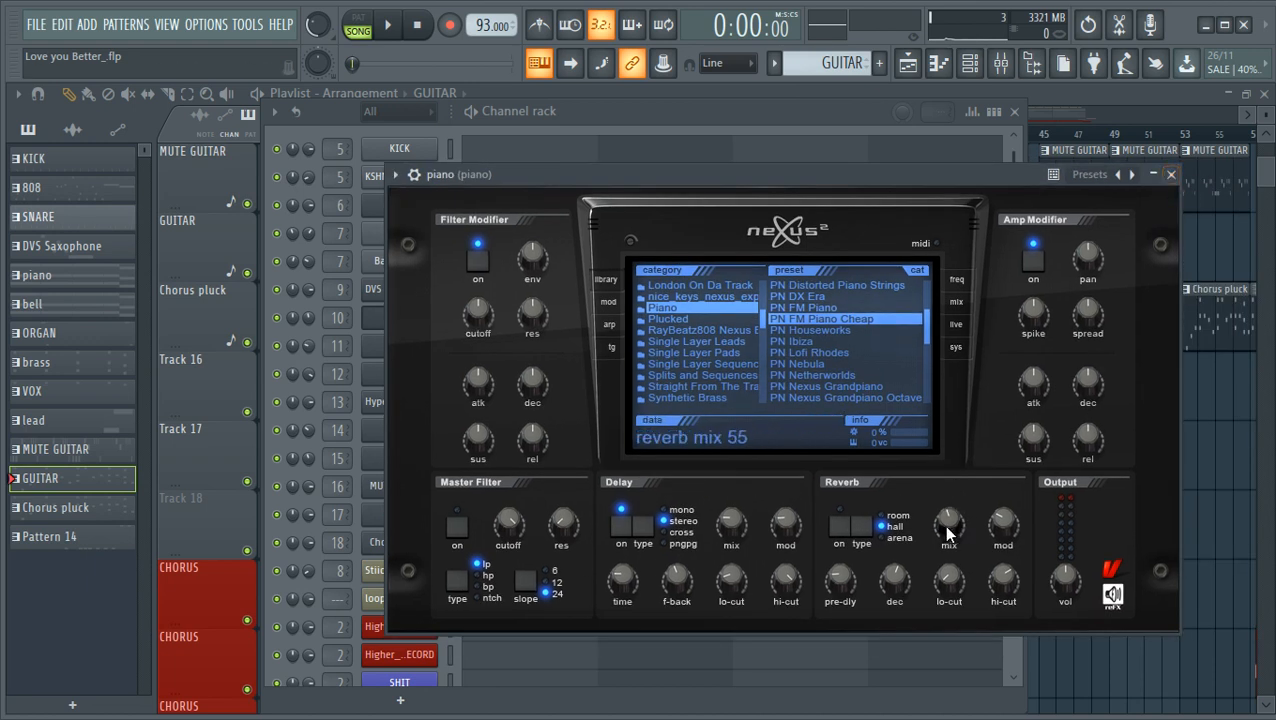
left_click_drag(716, 180, 783, 193)
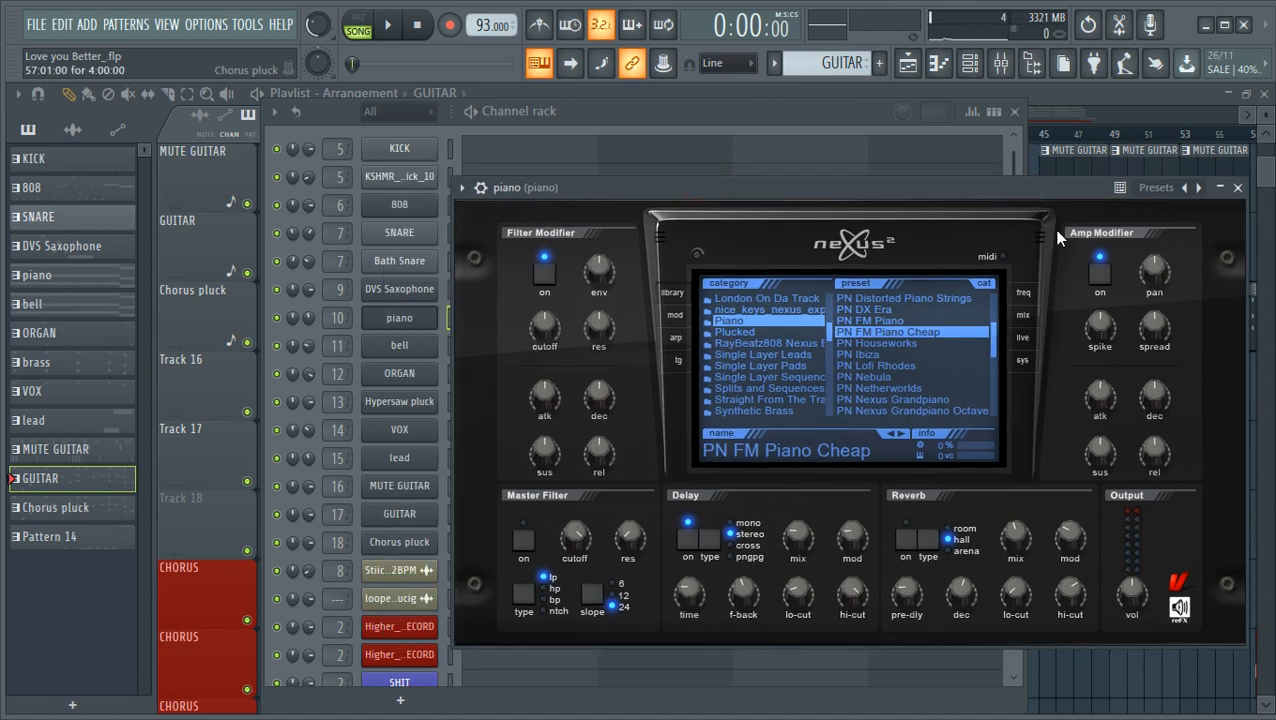
left_click(1238, 187)
- Look at the piano track's effect chain in the mixer and return to the playlist
left_click(1050, 107)
left_click(1001, 63)
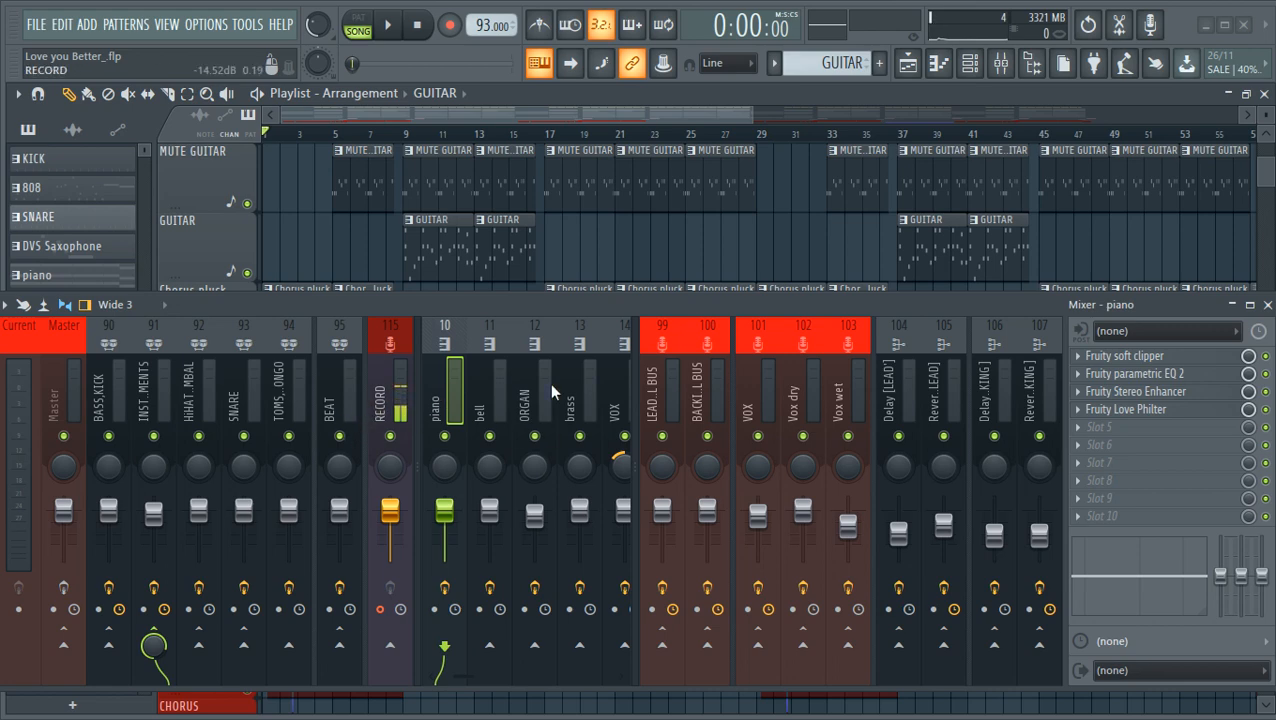
left_click(1266, 306)
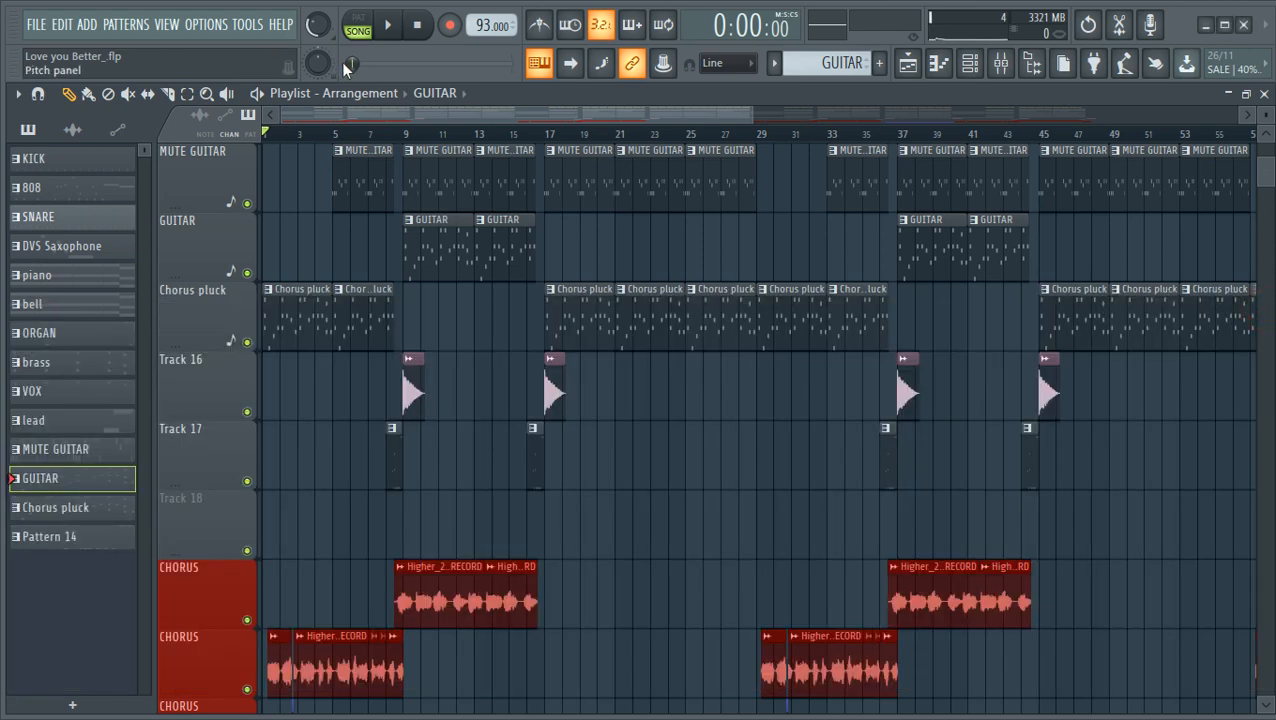
- Play the song from the start, zoom in on the playlist and glance at the piano roll and channel rack
left_click(394, 25)
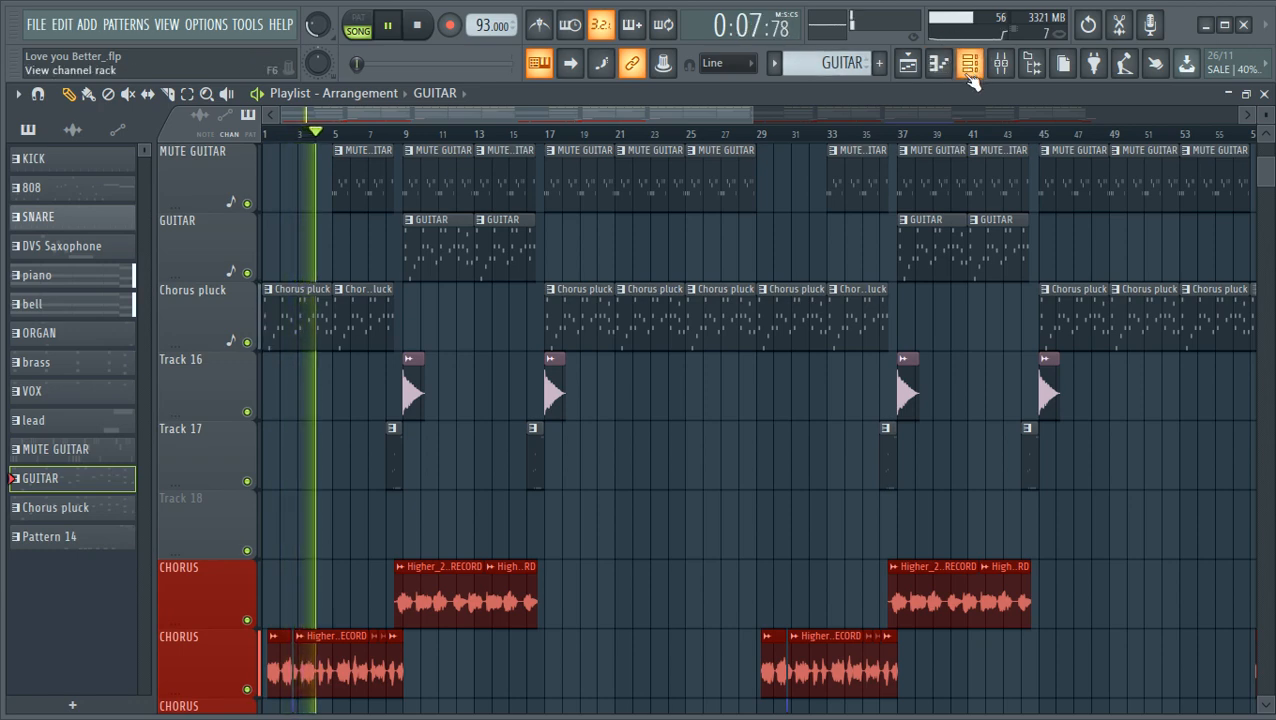
left_click_drag(751, 117, 508, 157)
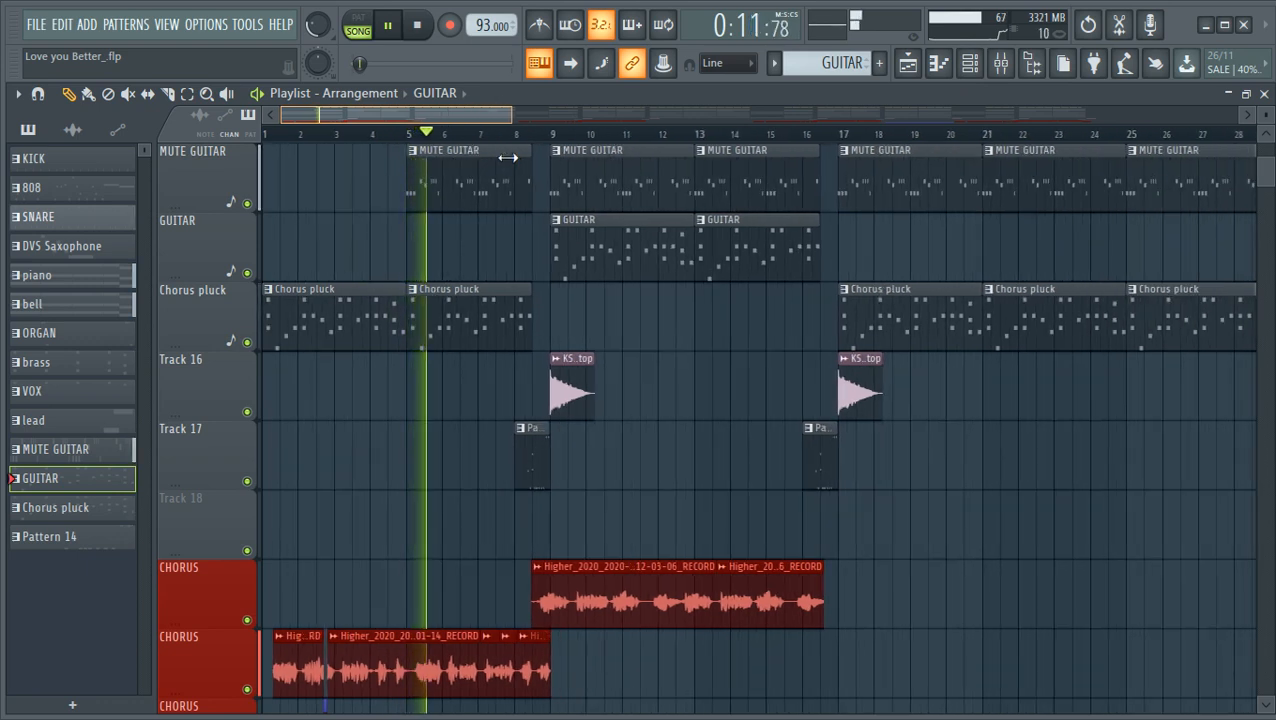
left_click(942, 63)
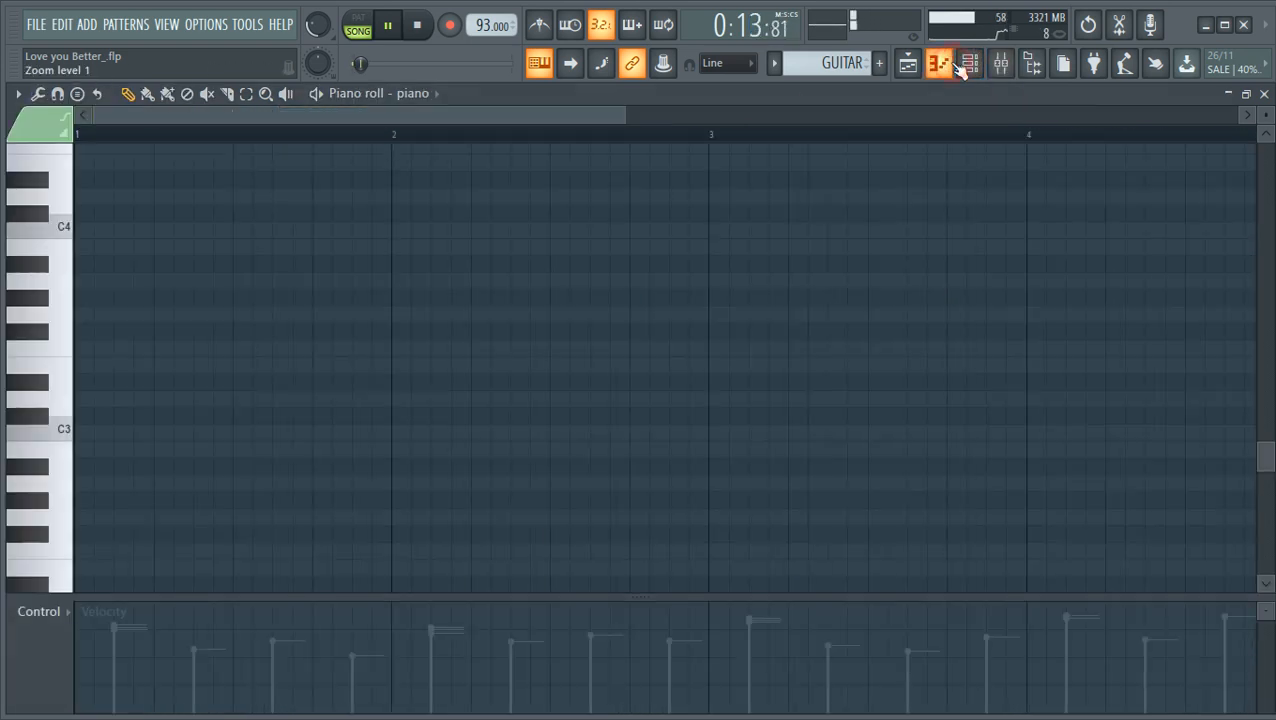
left_click(968, 65)
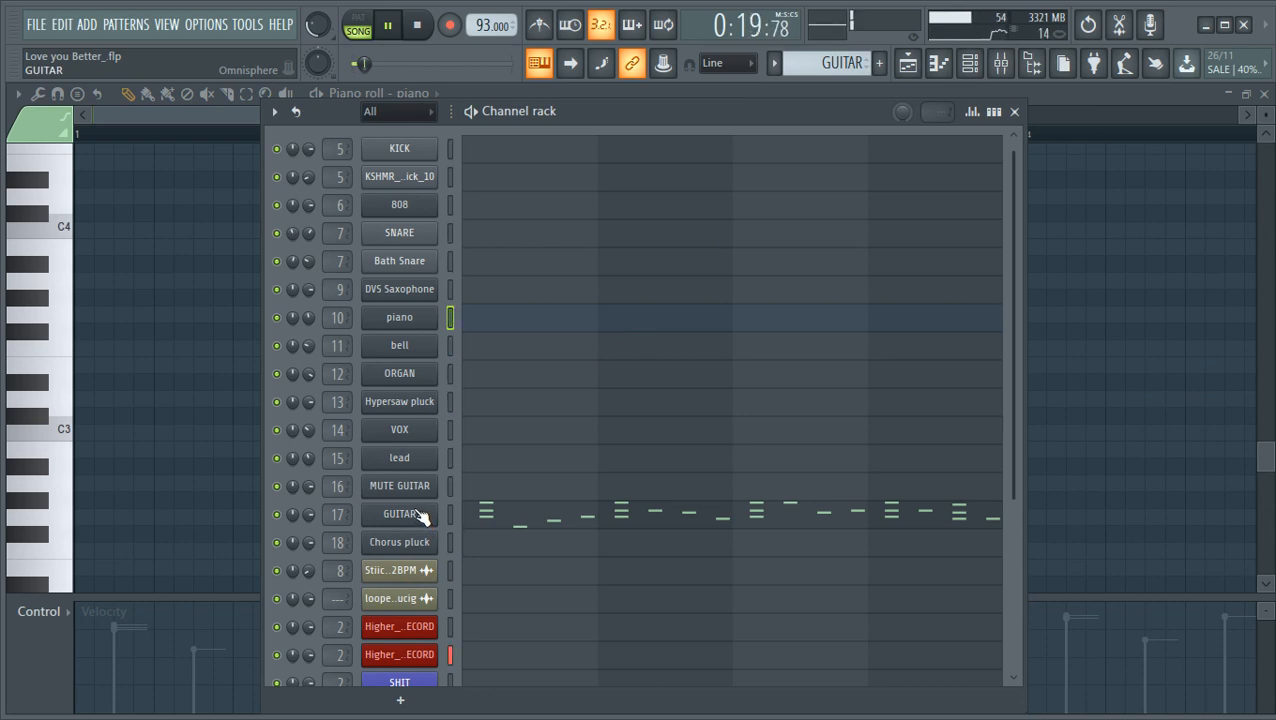
left_click(910, 64)
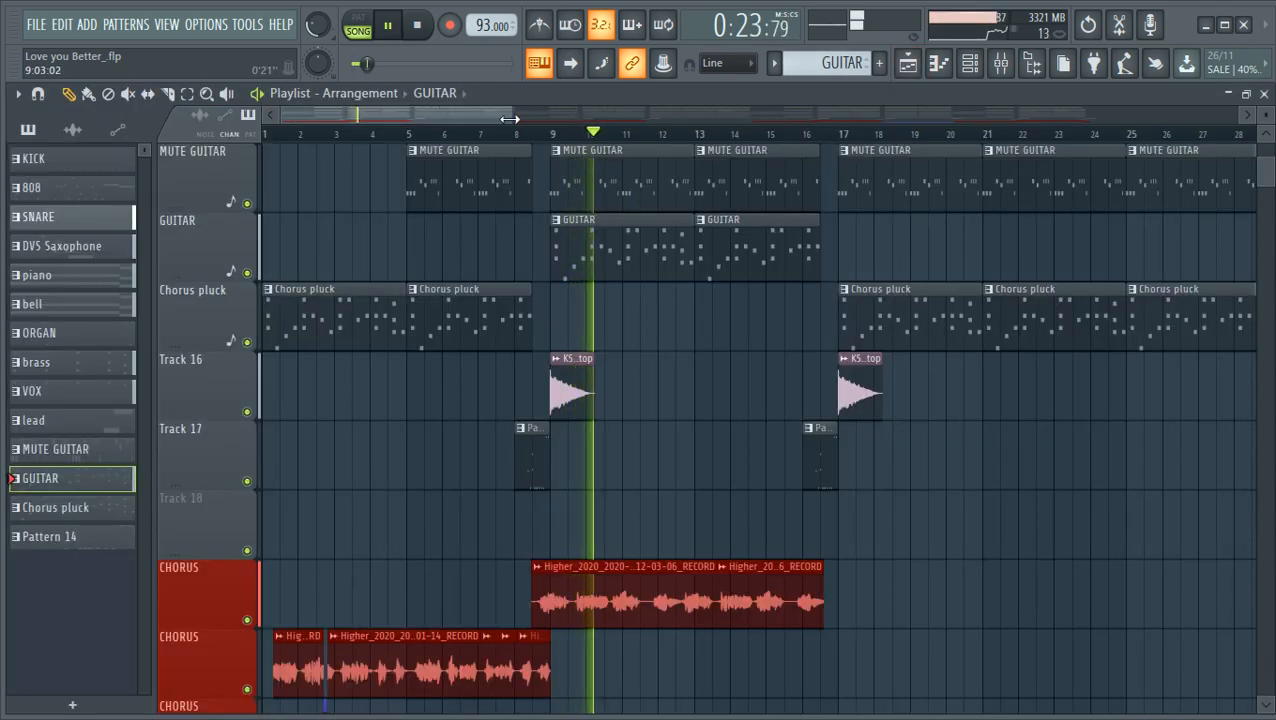
- Examine the CHORUS vocal clips and instrument tracks in the playlist during playback, with the track height reduced
scroll(732, 282, "down", 3)
scroll(723, 282, "down", 6)
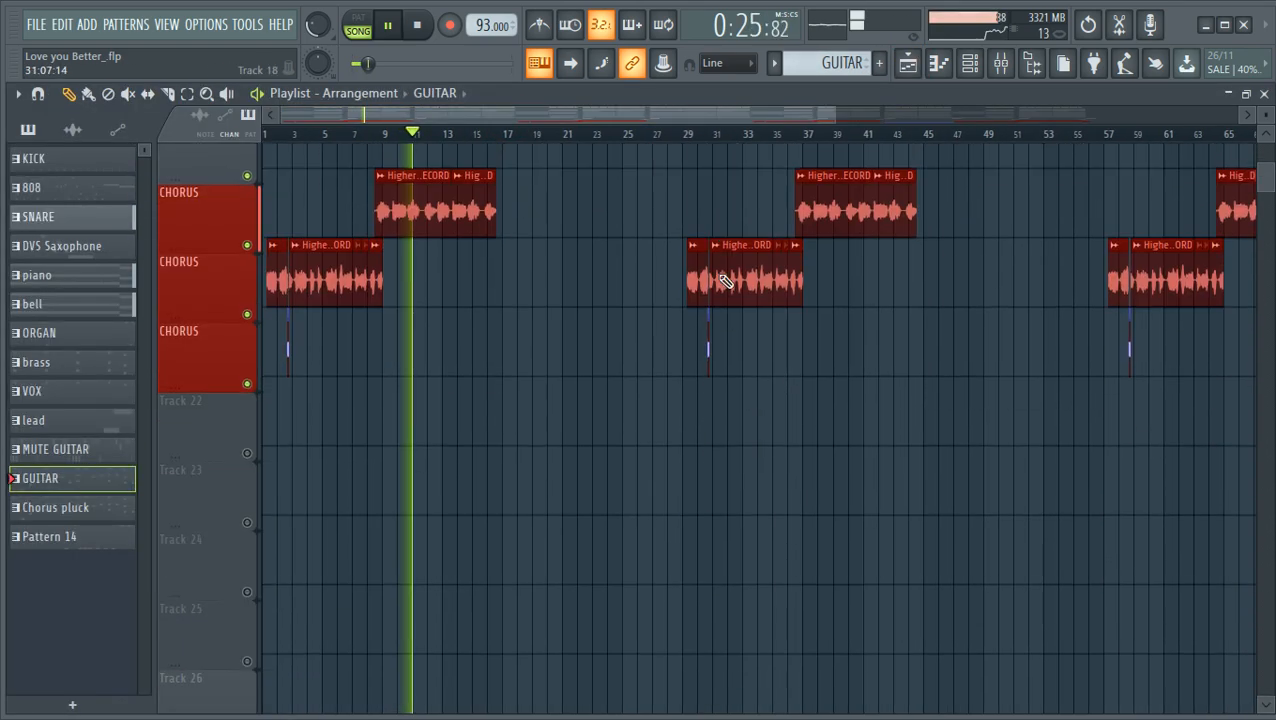
scroll(561, 322, "up", 3)
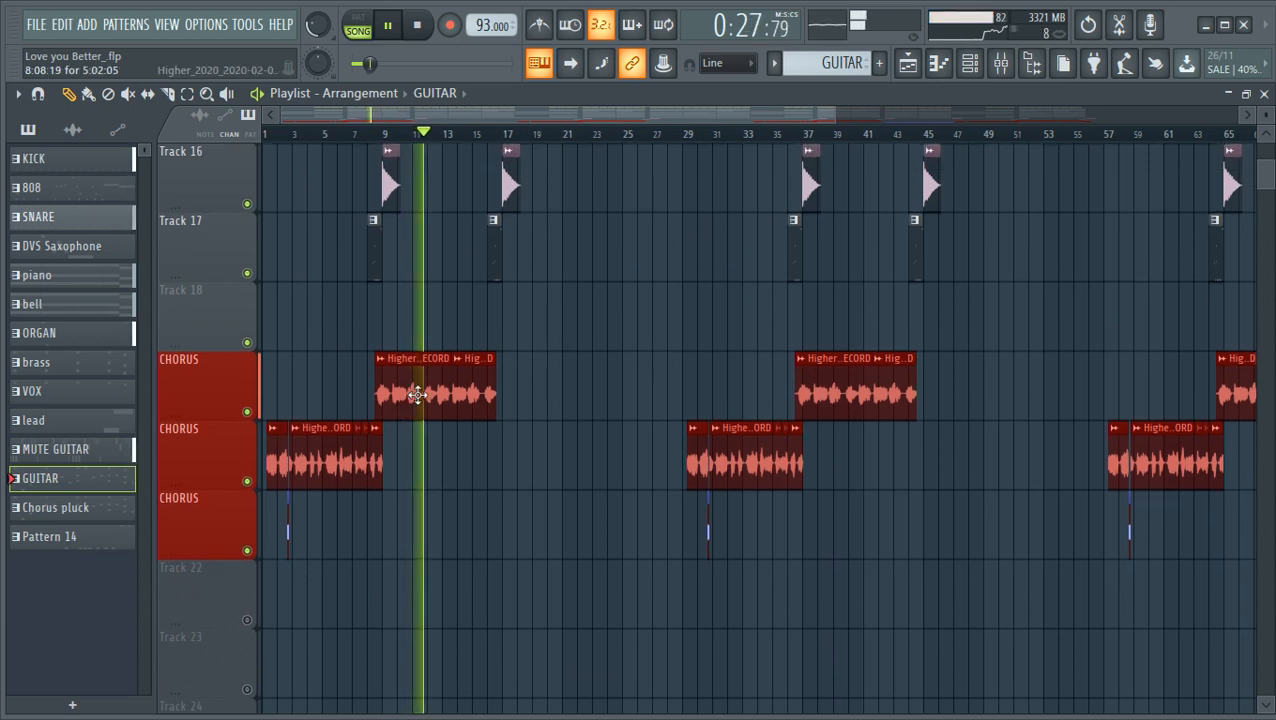
scroll(478, 335, "up", 4)
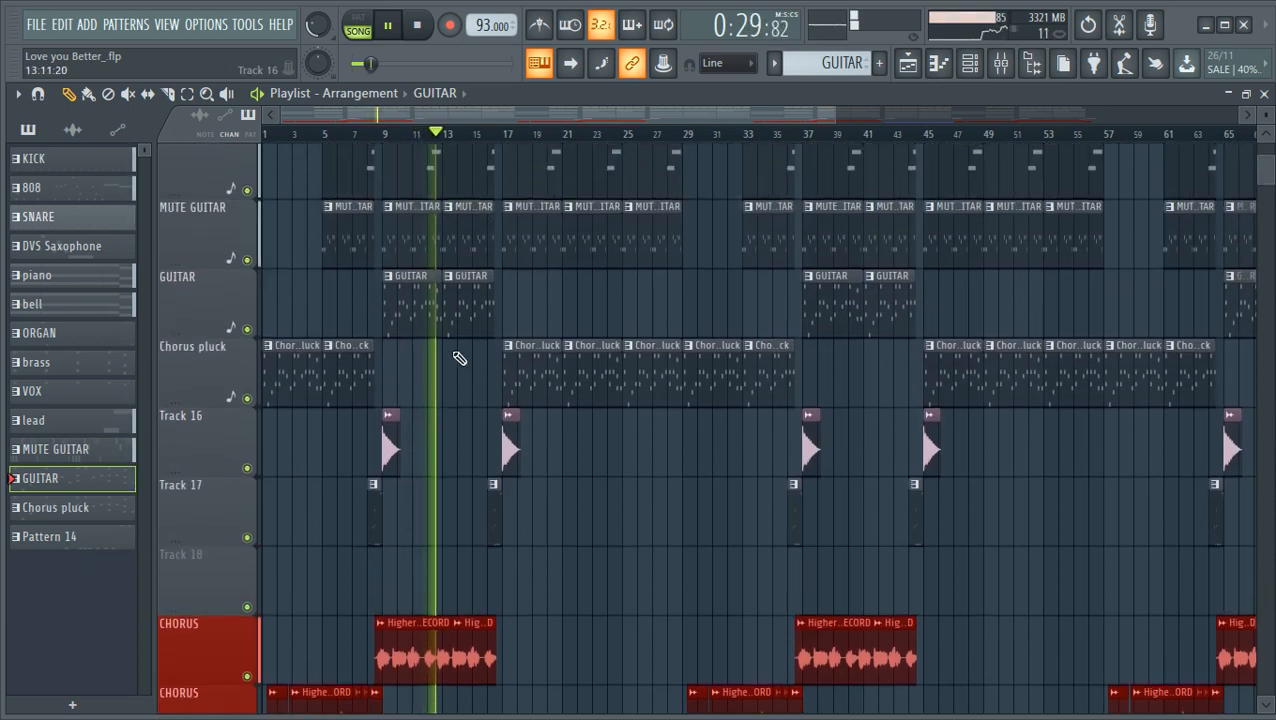
scroll(452, 372, "down", 2)
left_click_drag(1266, 115, 1266, 135)
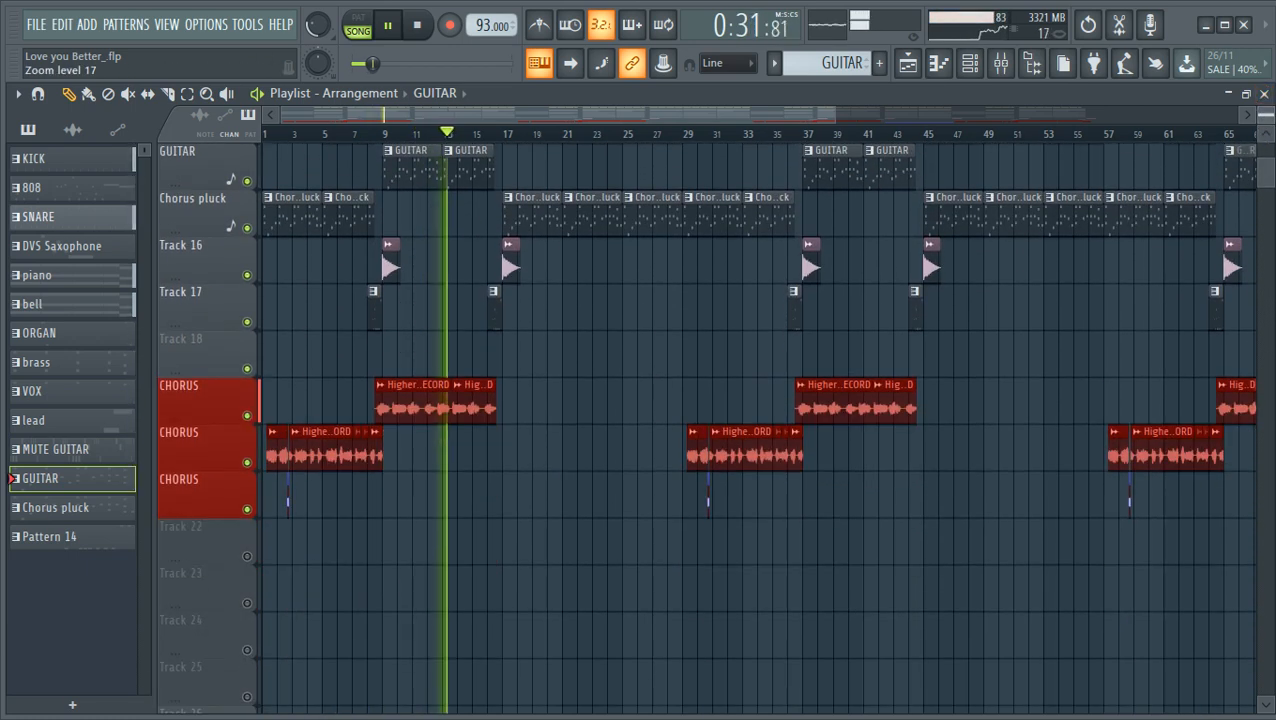
scroll(419, 253, "up", 5)
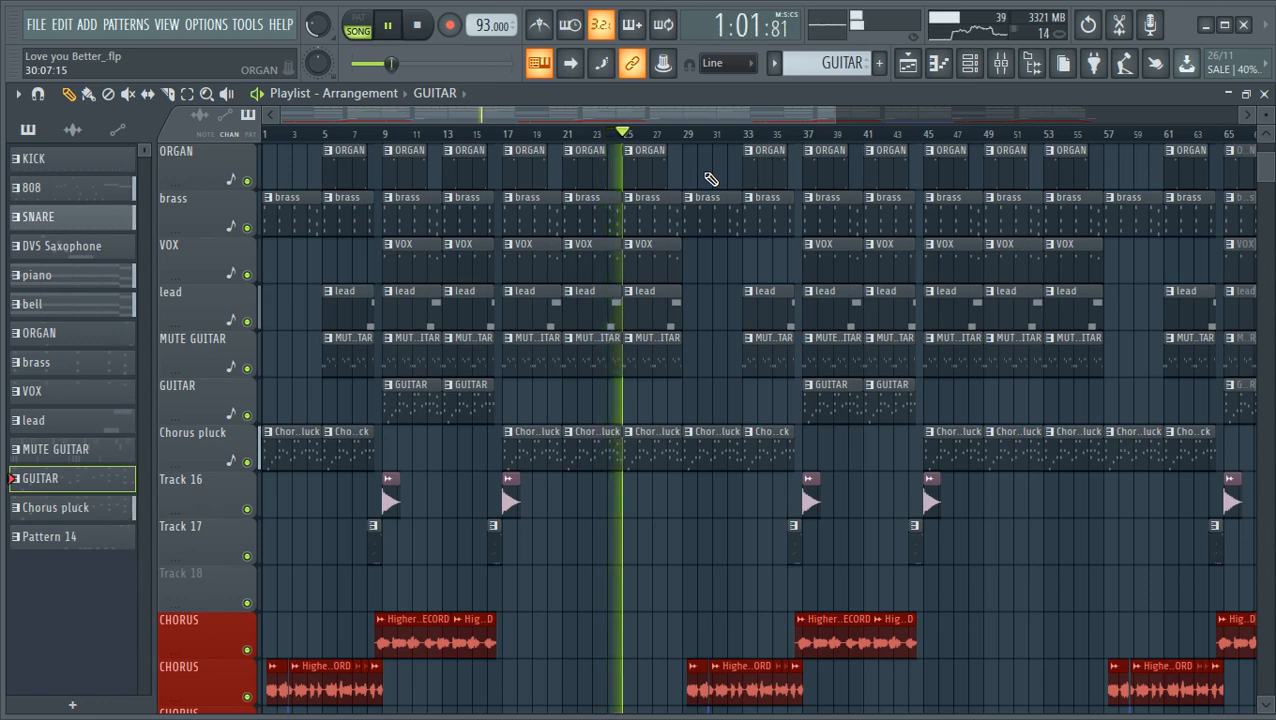
- Review the GUITAR channel's Omnisphere effects for the Flamenco Guitar a patch, close it and return to the playlist
left_click(907, 63)
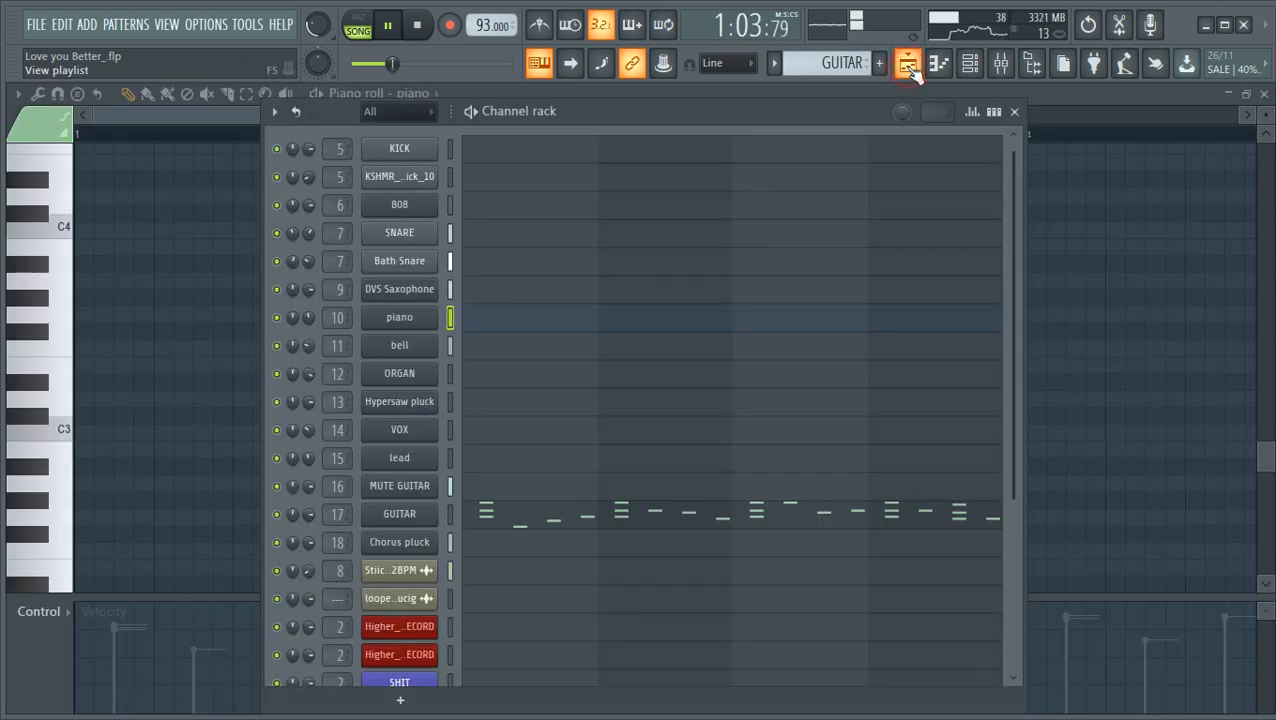
left_click(405, 514)
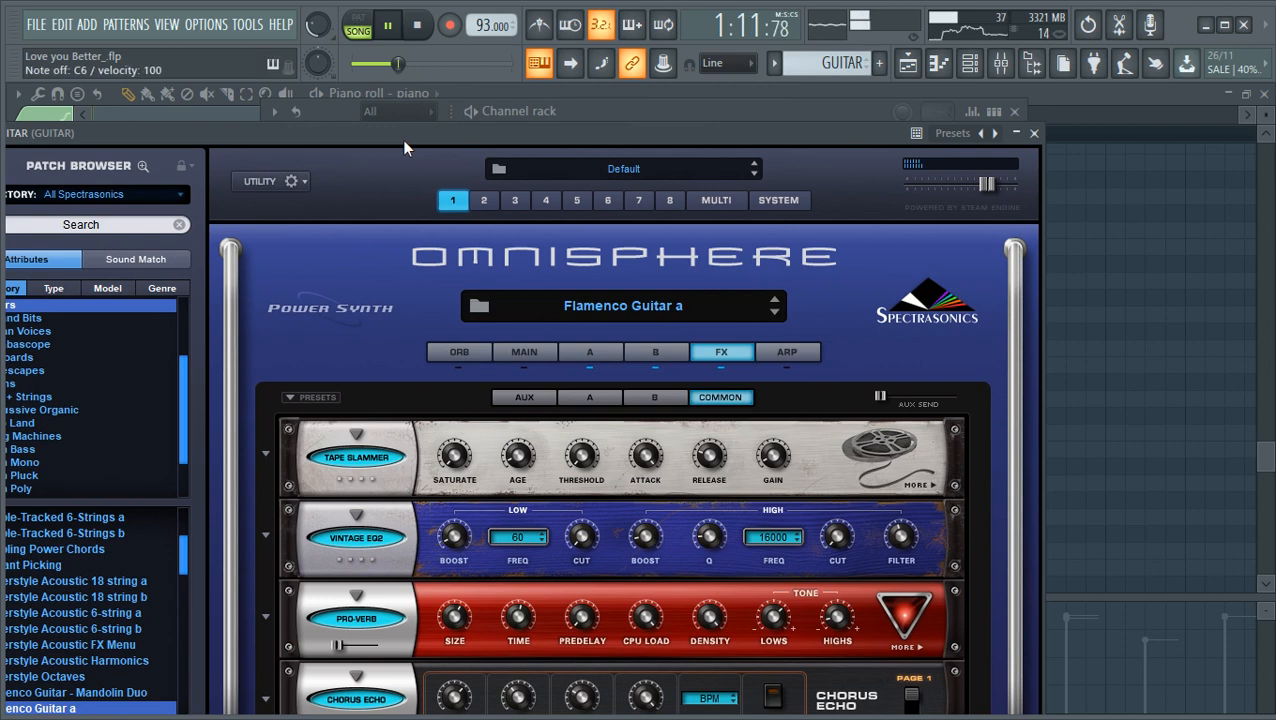
left_click(1035, 132)
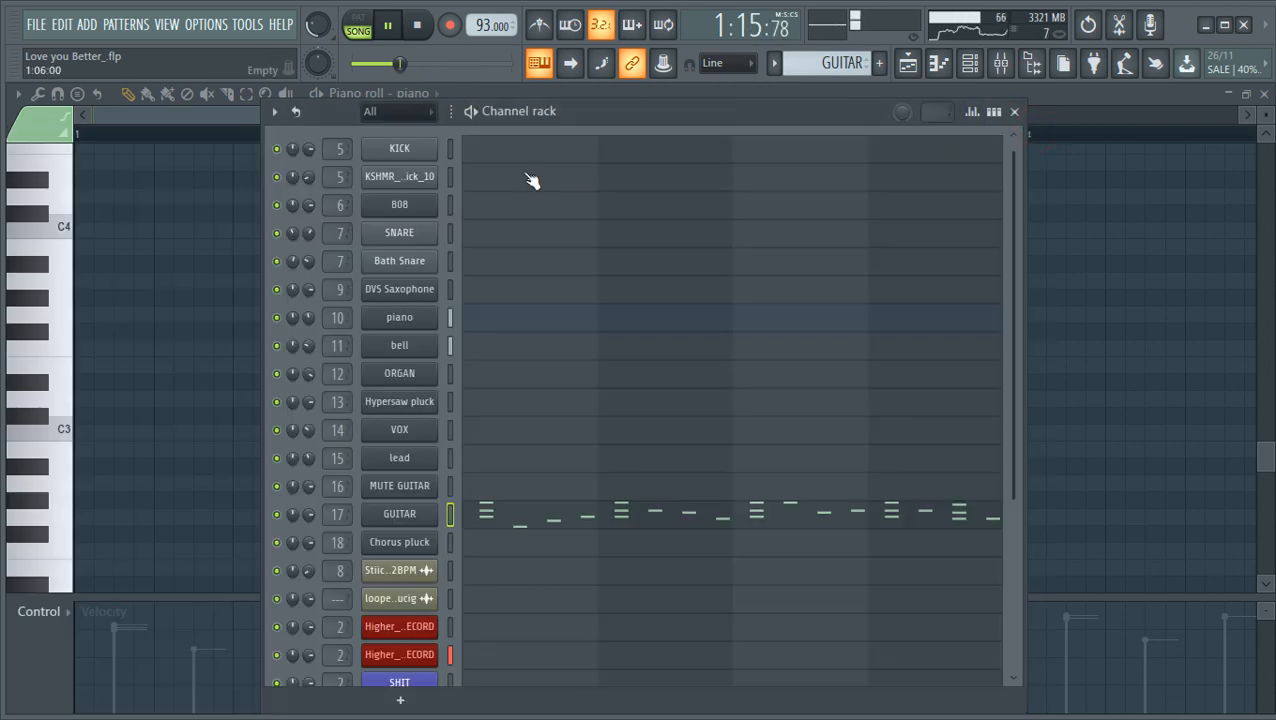
left_click(1015, 112)
left_click(912, 68)
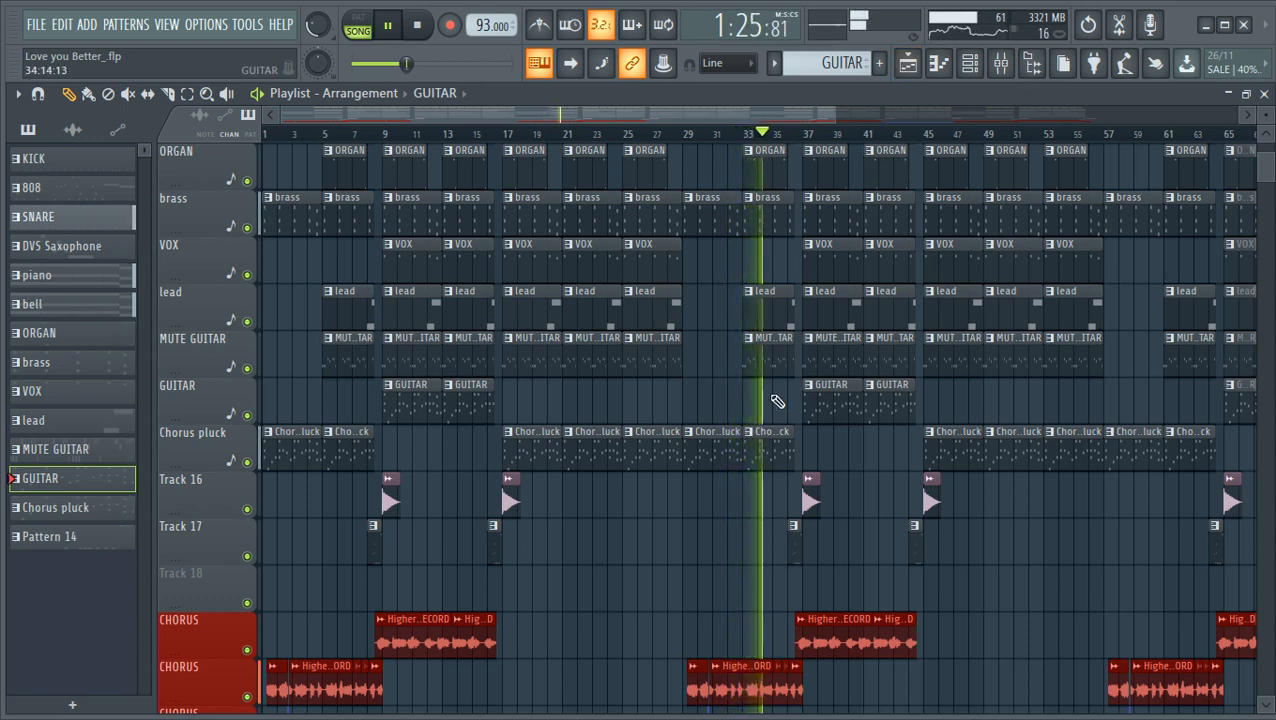
- Check the mixer levels during playback and minimise the project to the desktop
scroll(758, 595, "down", 1)
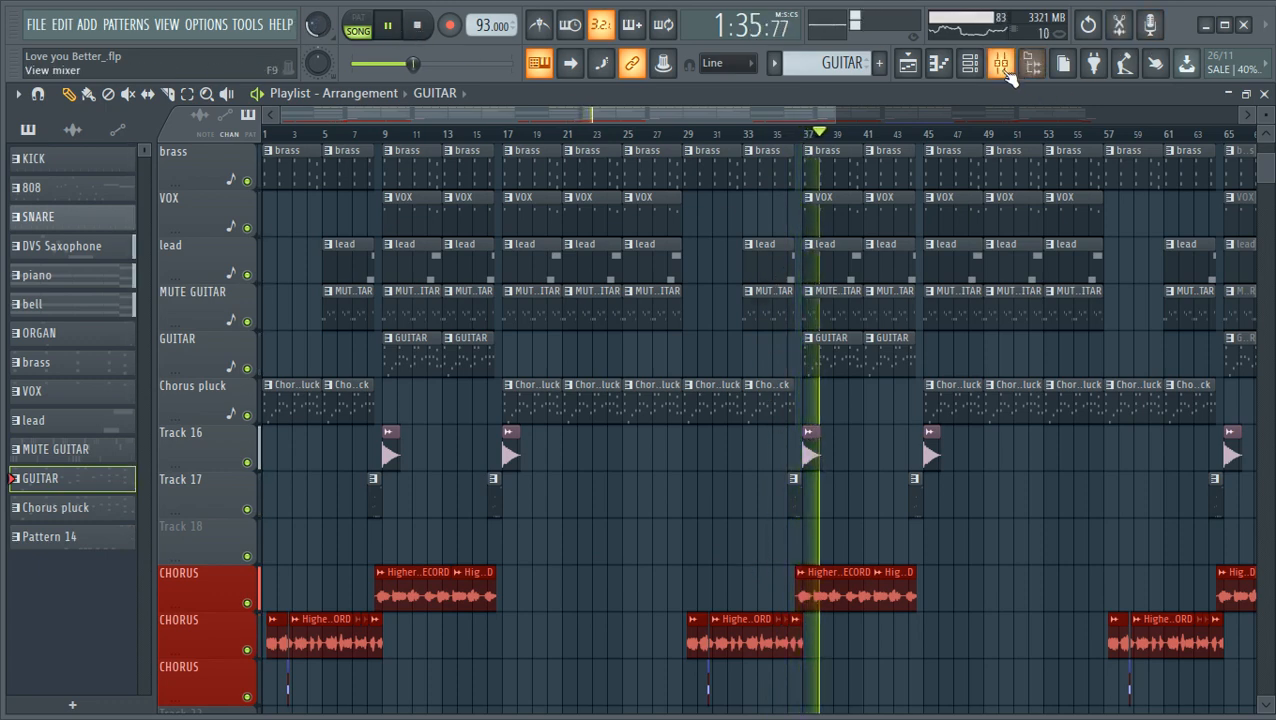
left_click(1001, 63)
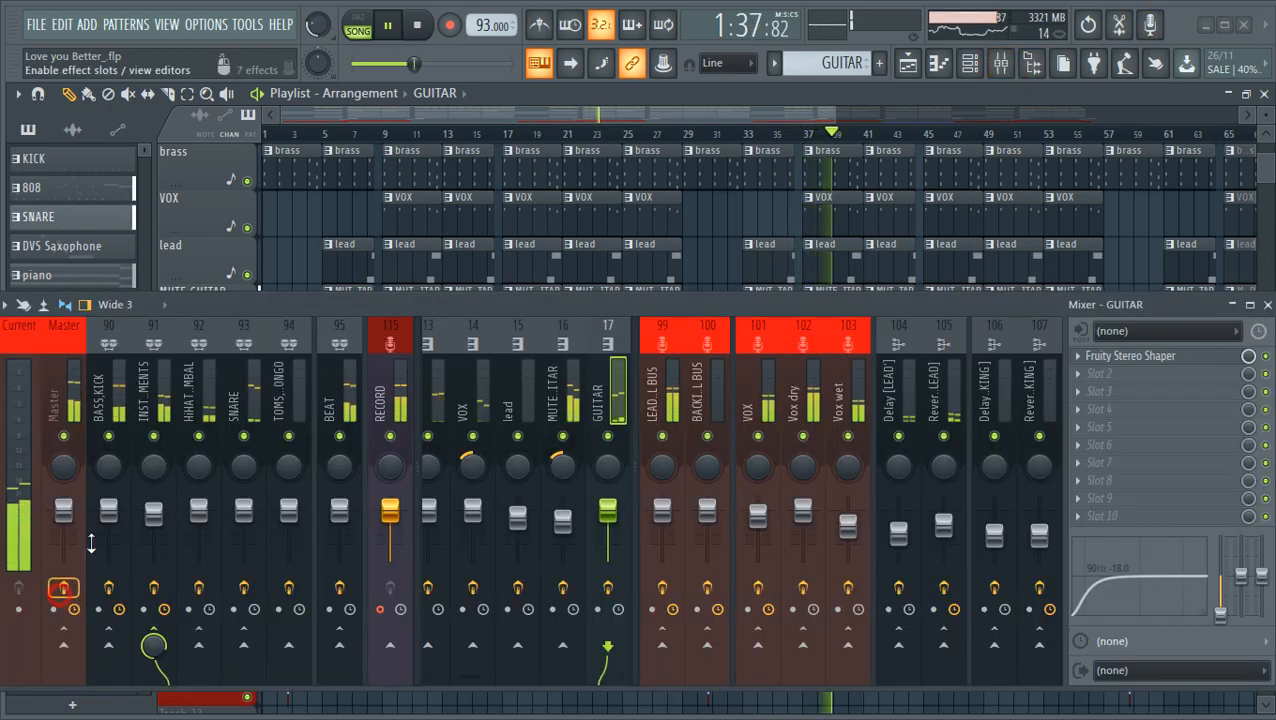
left_click(1208, 27)
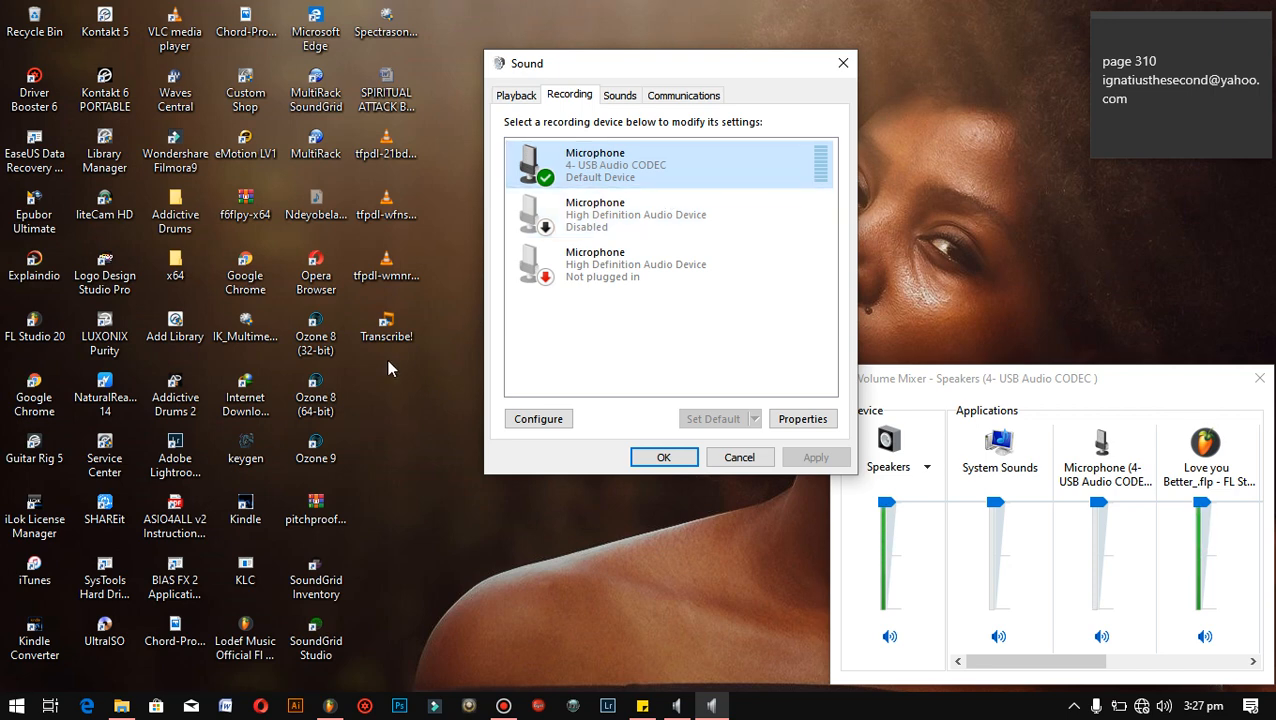
right_click(434, 412)
left_click(524, 472)
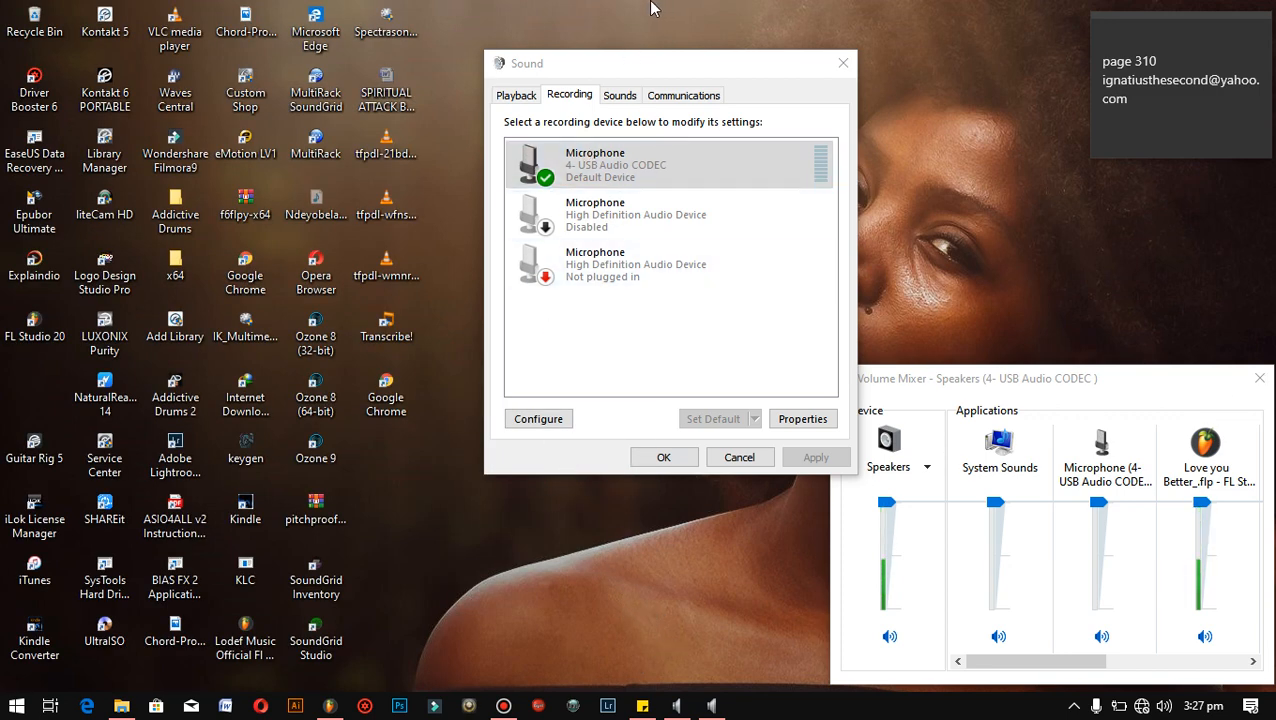
mouse_move(734, 10)
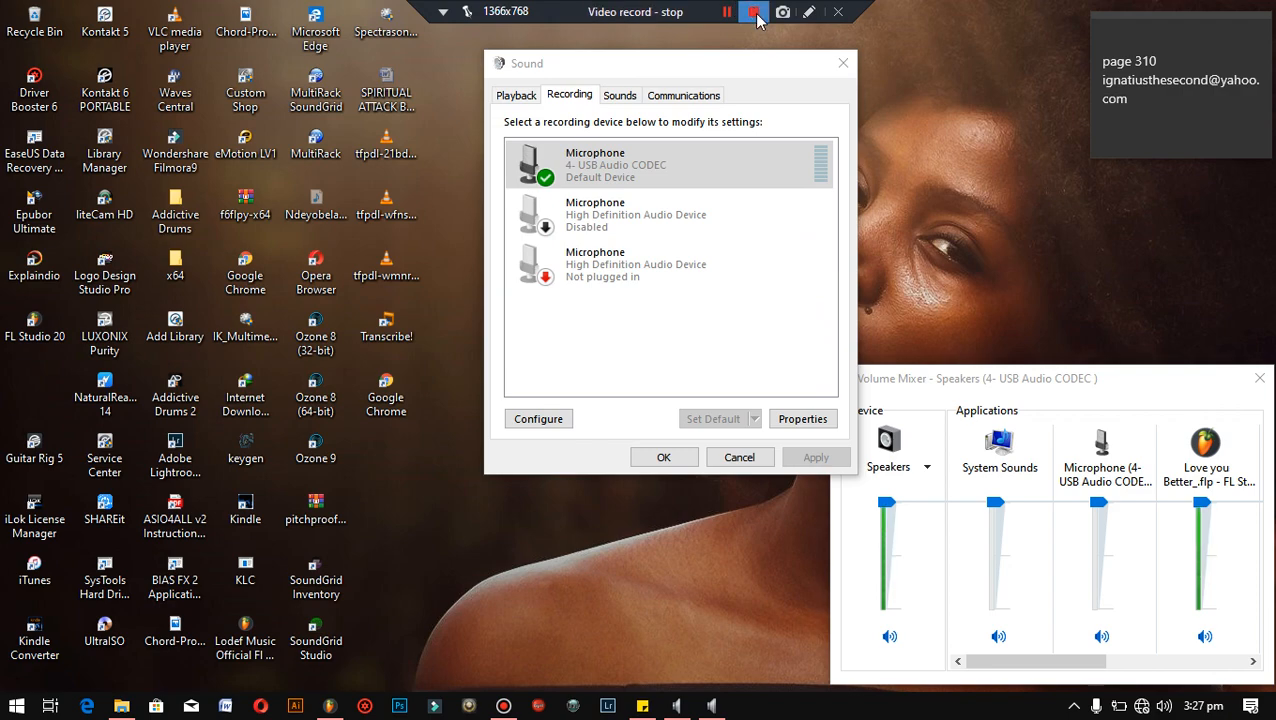